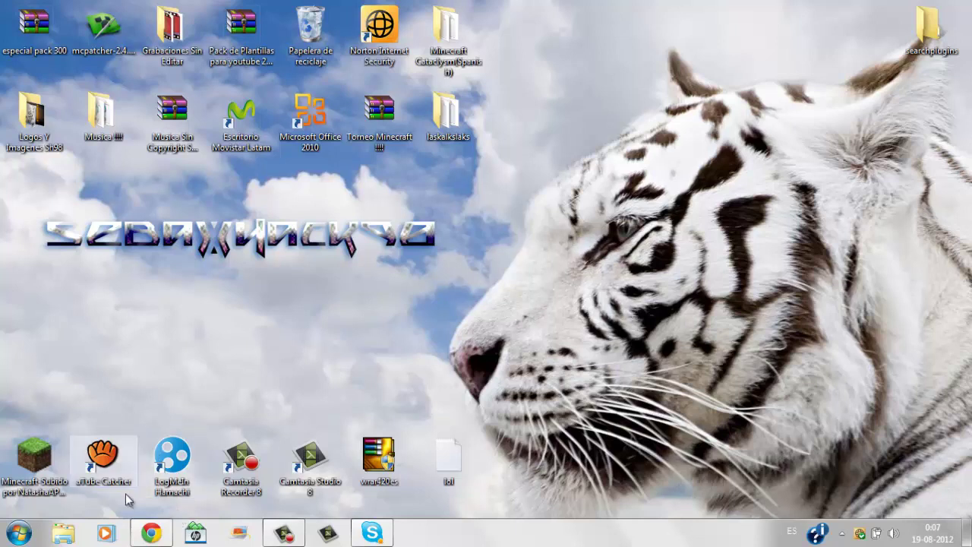
Step: Open Chrome and review the Minecraft Cataclysm forum topic down to the download links in the Spanish "Descargas" section
left_click(151, 533)
scroll(530, 249, "down", 2)
scroll(530, 249, "down", 7)
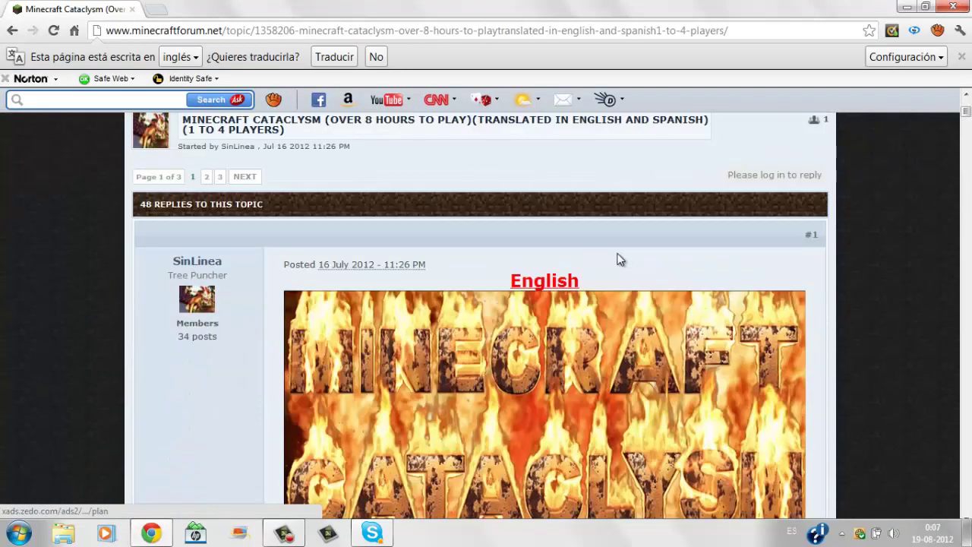
scroll(384, 357, "down", 12)
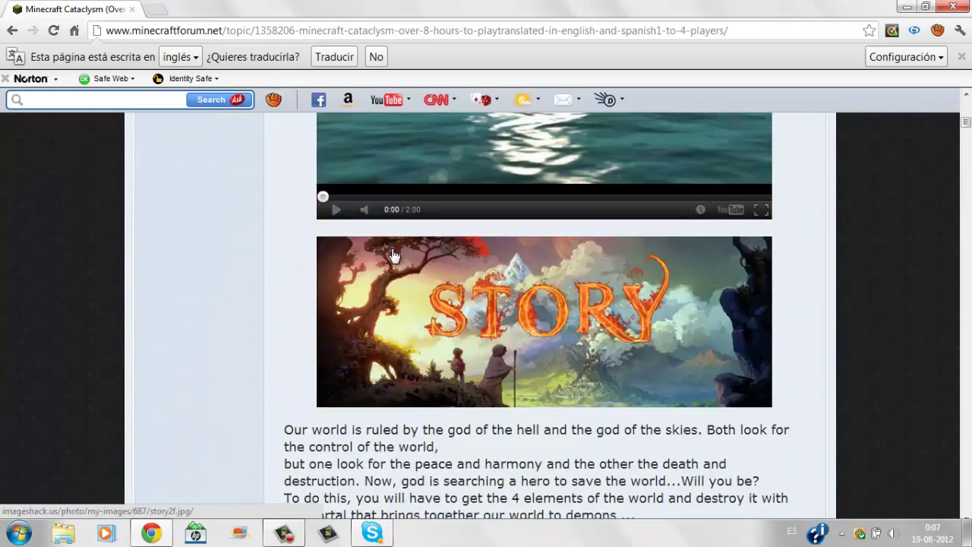
scroll(384, 366, "down", 15)
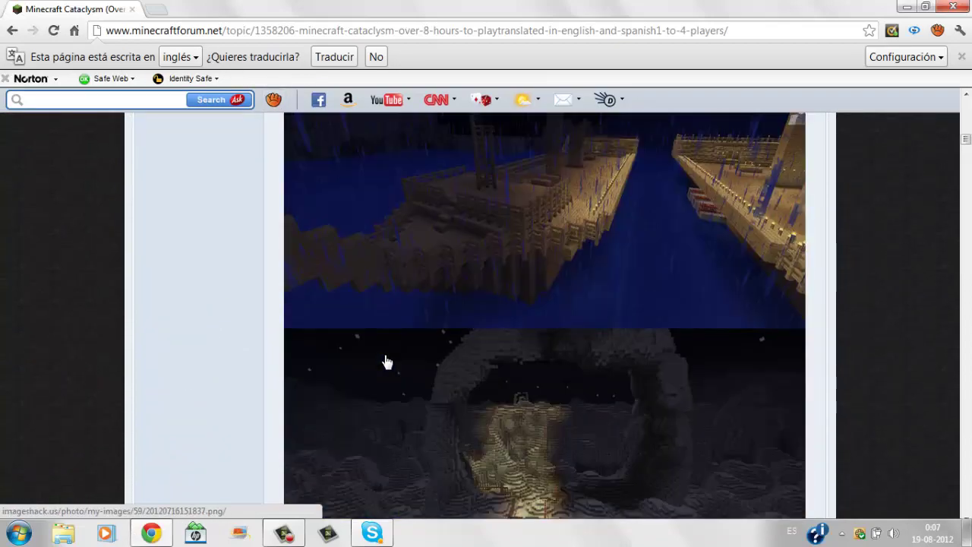
scroll(391, 395, "down", 5)
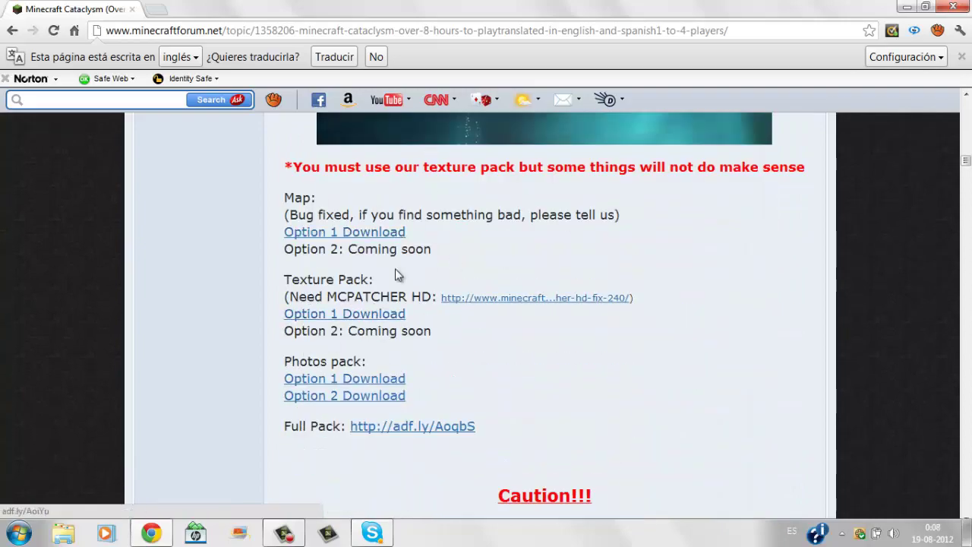
scroll(444, 349, "down", 20)
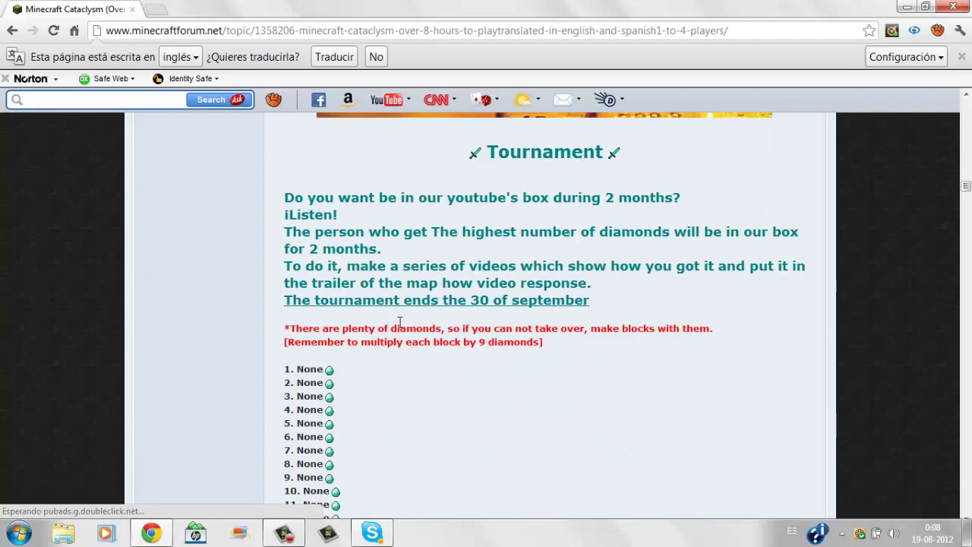
scroll(410, 312, "down", 20)
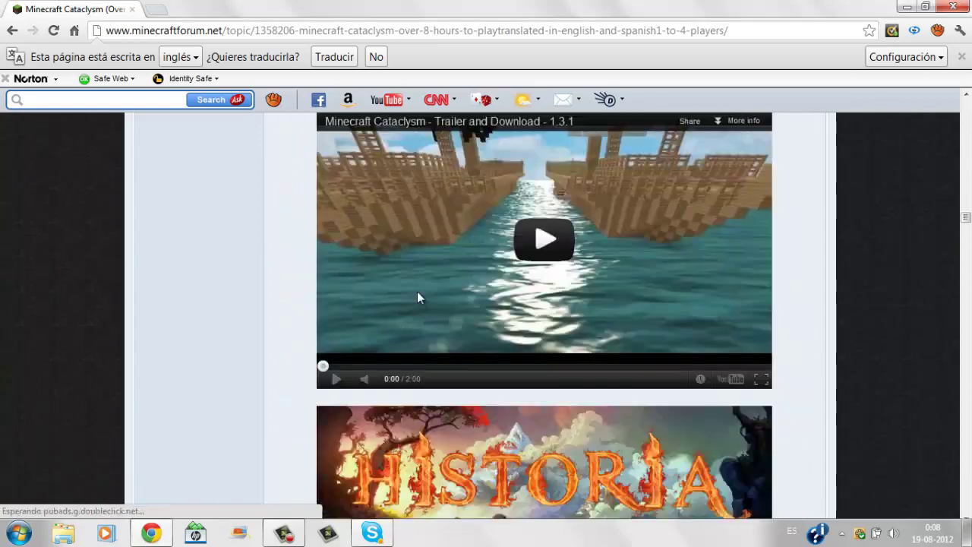
scroll(420, 300, "down", 15)
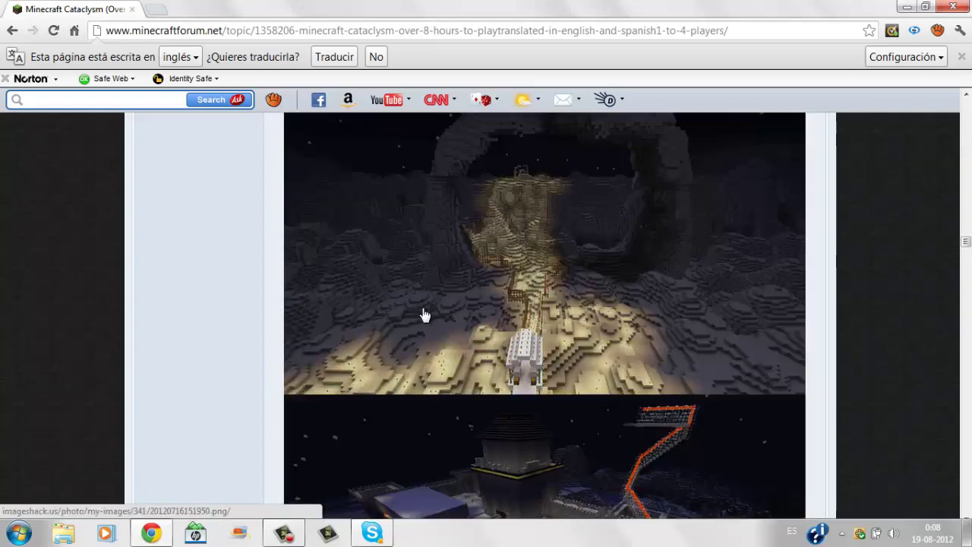
scroll(445, 278, "down", 9)
scroll(445, 296, "up", 1)
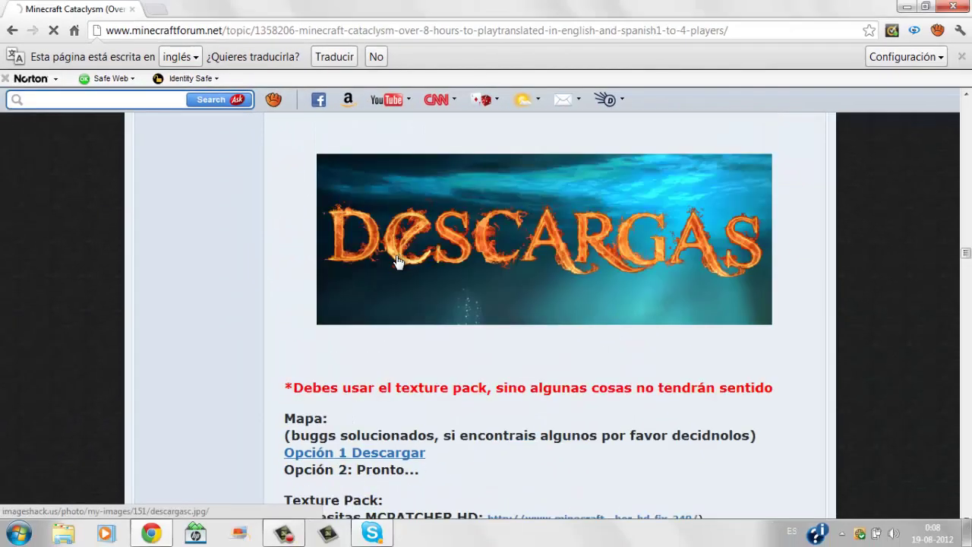
scroll(369, 286, "down", 3)
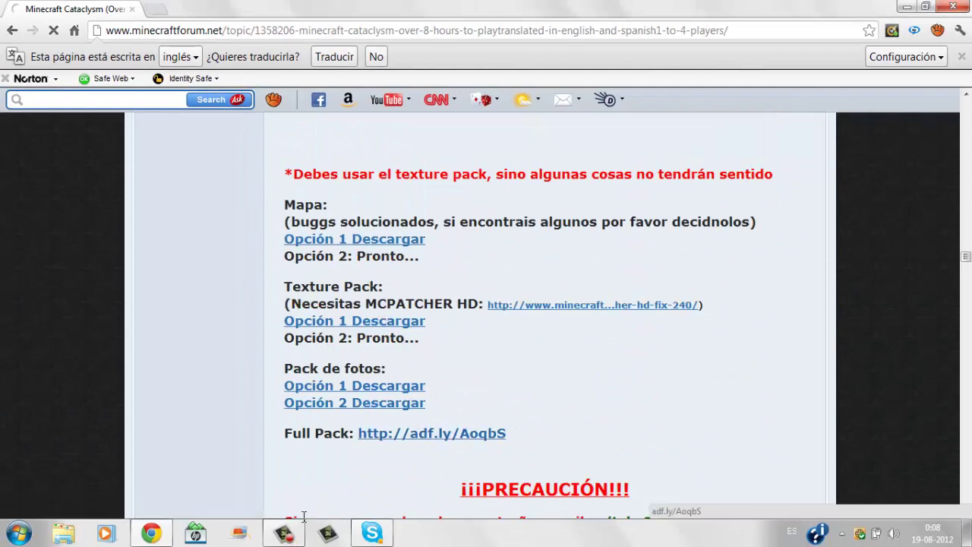
left_click(284, 532)
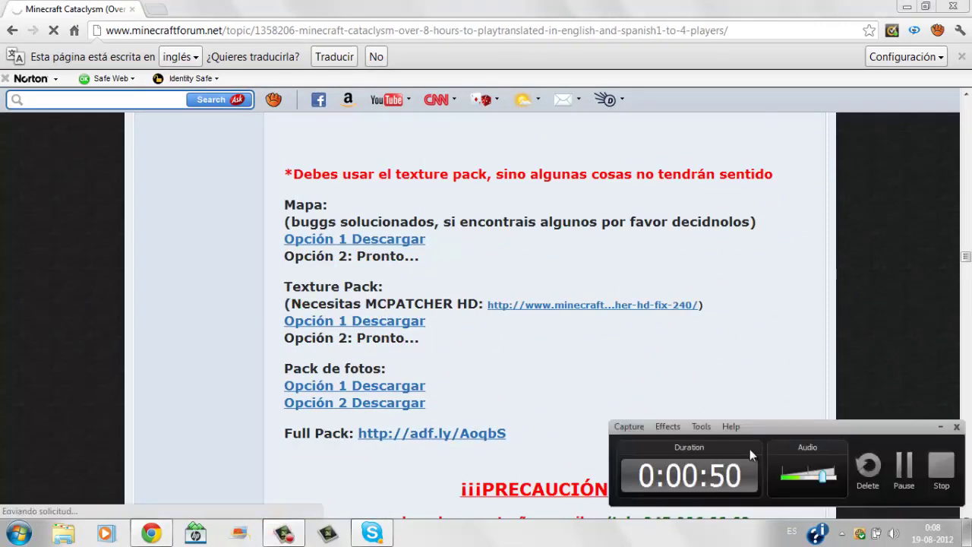
left_click(897, 472)
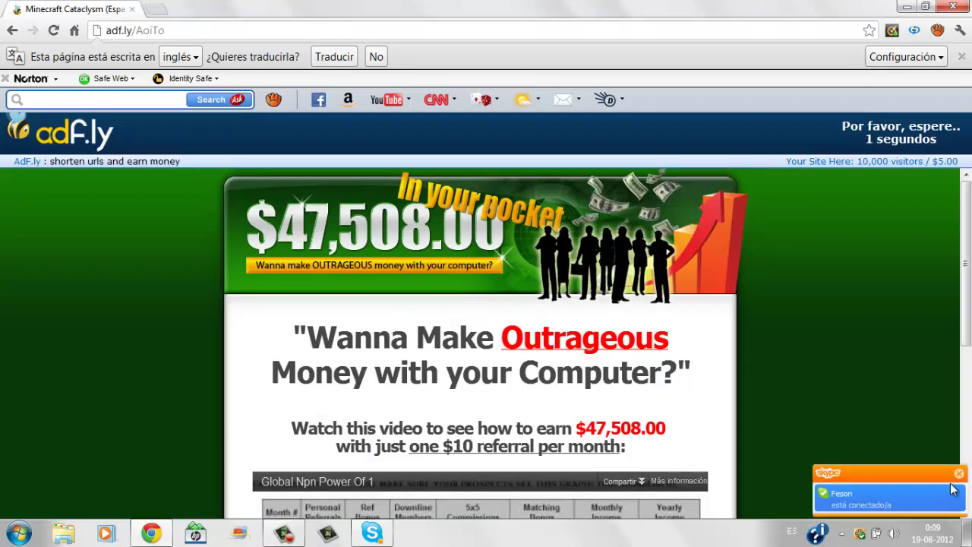
Step: Skip the adf.ly advertisement and download Minecraft Cataclysm (Español).rar from MediaFire
left_click(960, 472)
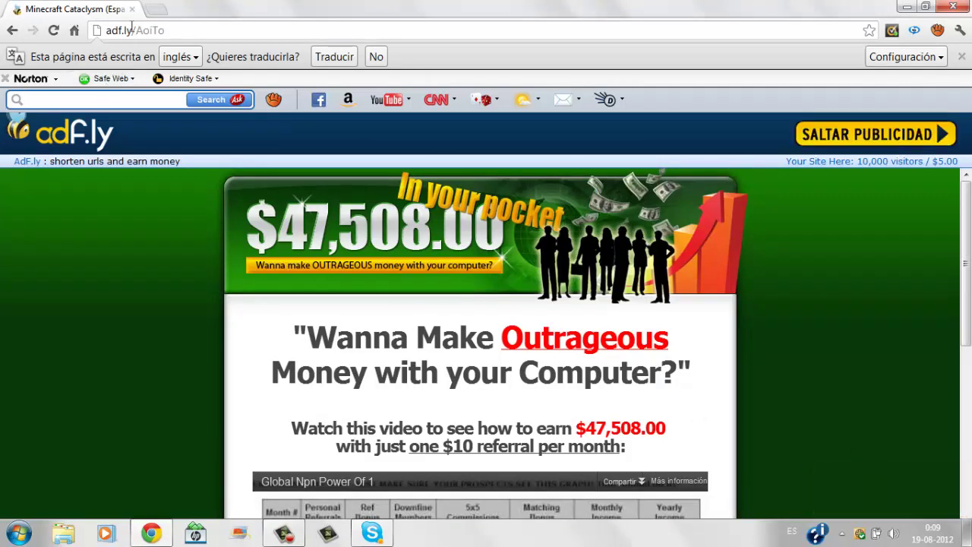
left_click(902, 139)
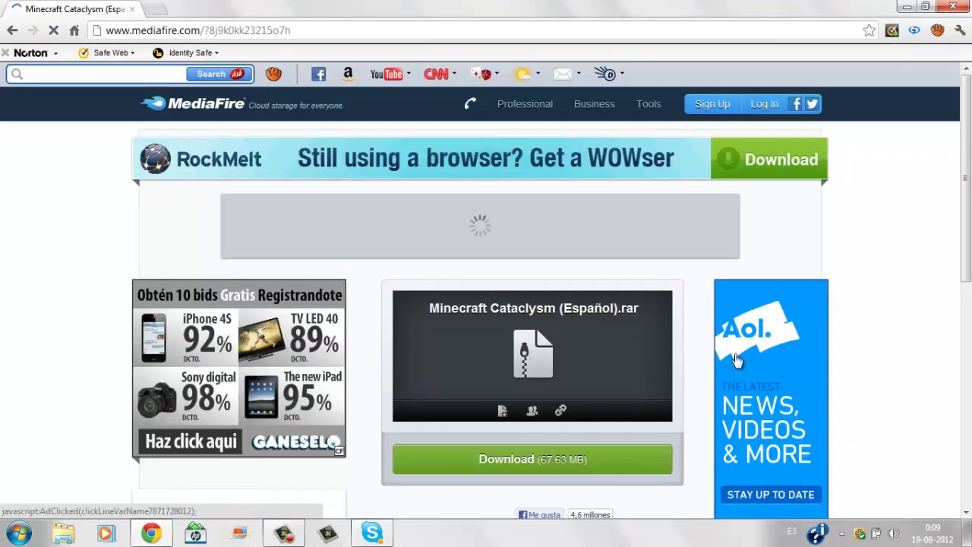
left_click(571, 448)
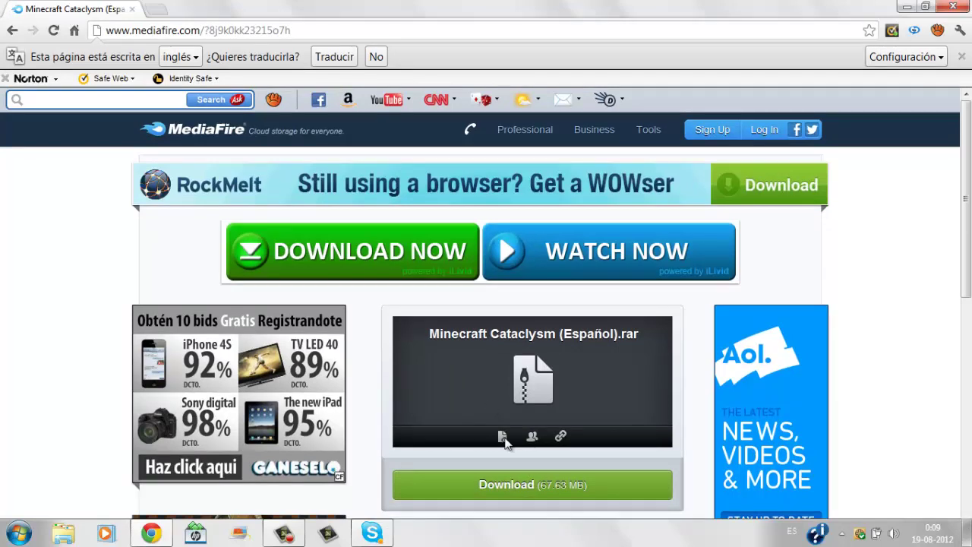
left_click(485, 492)
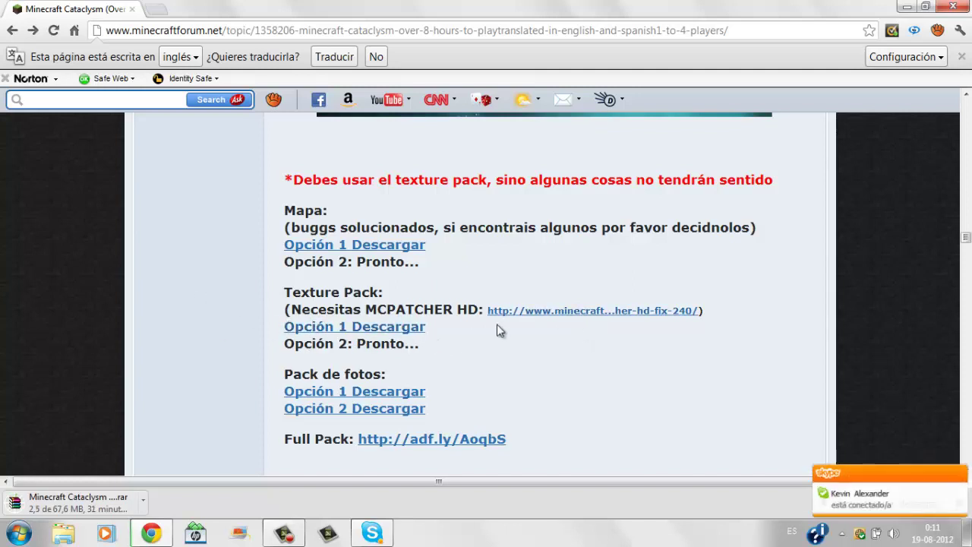
Step: Follow the "Opción 1 Descargar" link under Texture Pack and download Texture Pack Minecraft Cataclysm 32x32 HD.rar from MediaFire
left_click(367, 334)
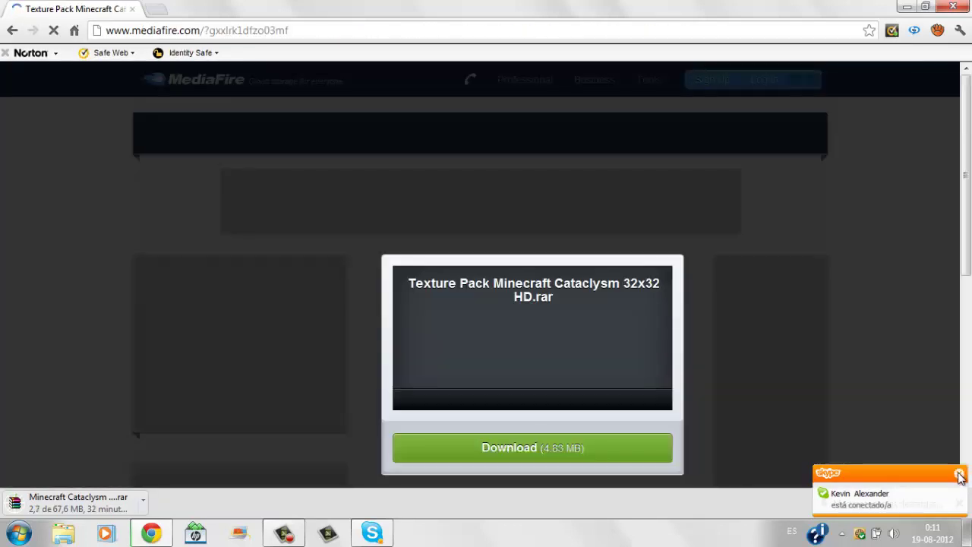
left_click(959, 475)
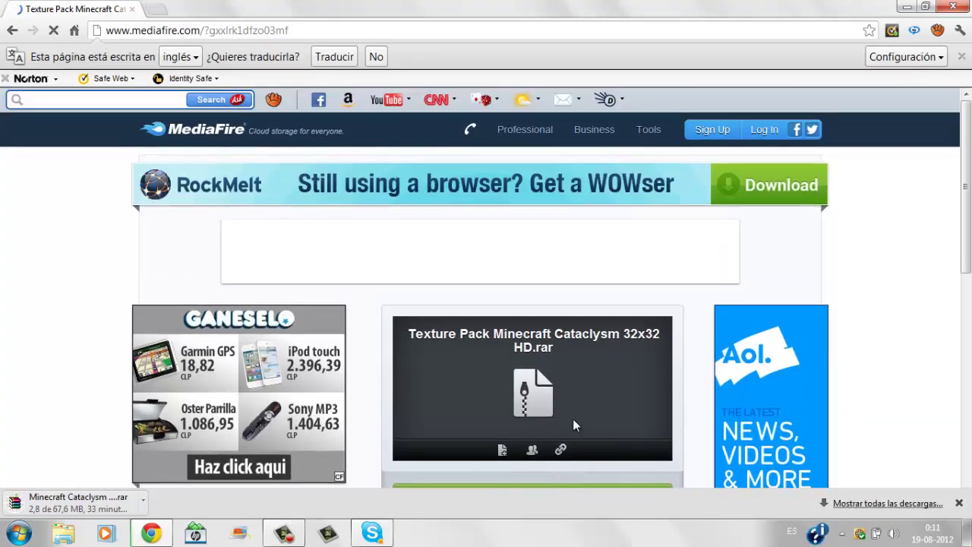
scroll(564, 451, "down", 1)
left_click(562, 430)
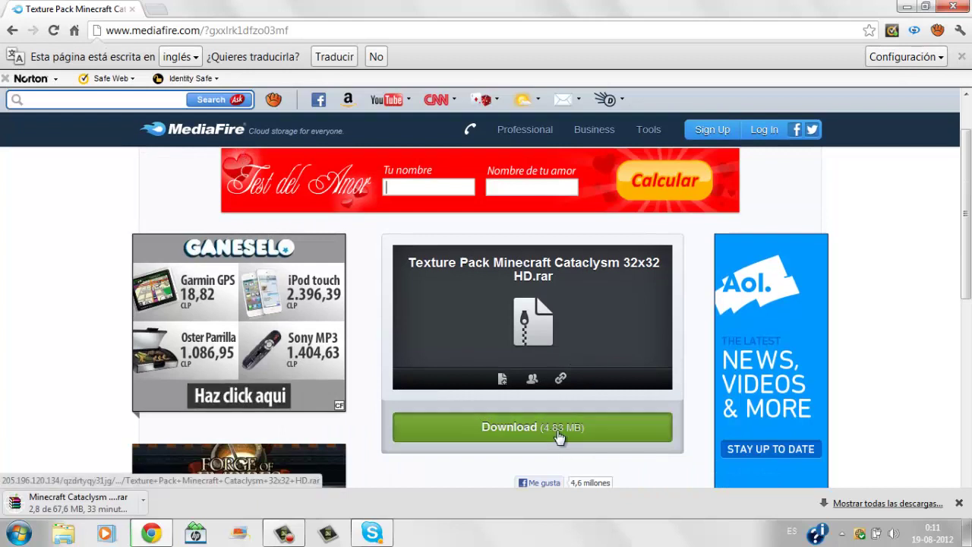
left_click(283, 536)
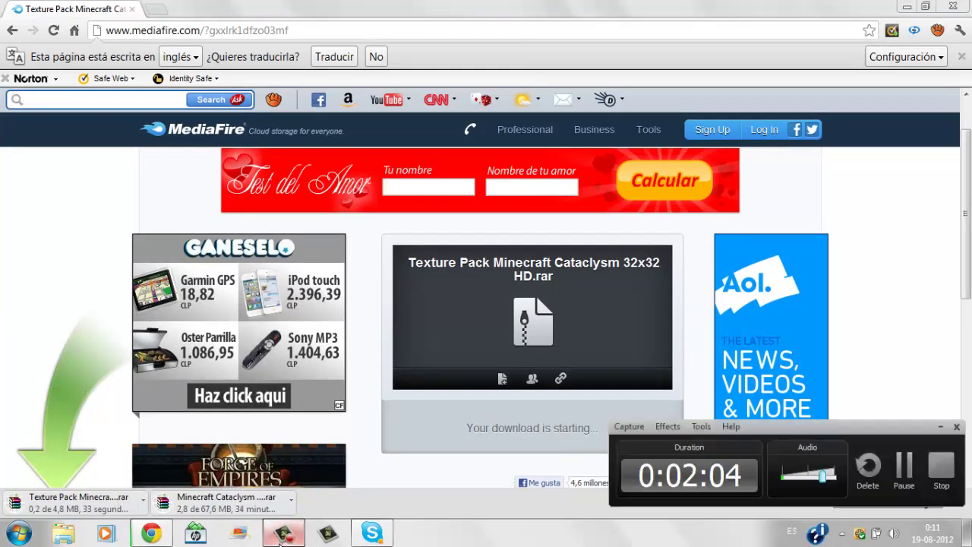
left_click(904, 465)
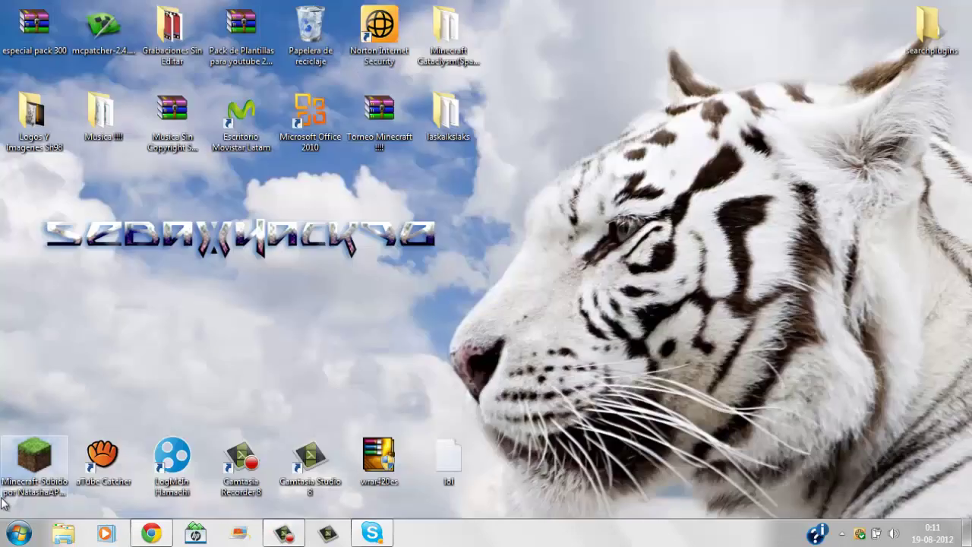
Step: Open the Descargas folder in Windows Explorer and move the Minecraft Cataclysm (Español) archive to the desktop
left_click(18, 533)
left_click(223, 215)
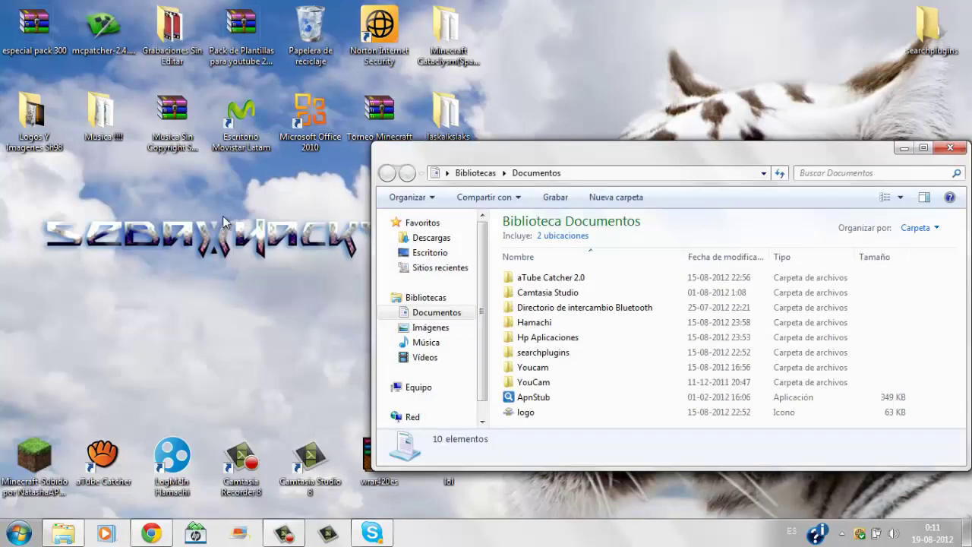
left_click(423, 237)
left_click_drag(619, 159, 554, 212)
left_click_drag(623, 414, 100, 285)
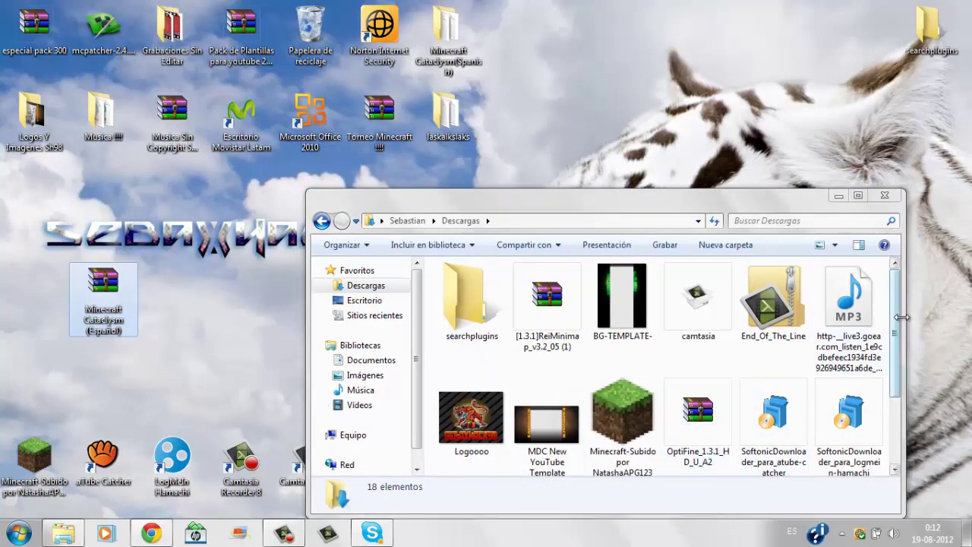
Step: Move the Texture Pack Minecraft Cataclysm 32x32 HD archive to the desktop and close the Descargas folder
scroll(878, 404, "down", 2)
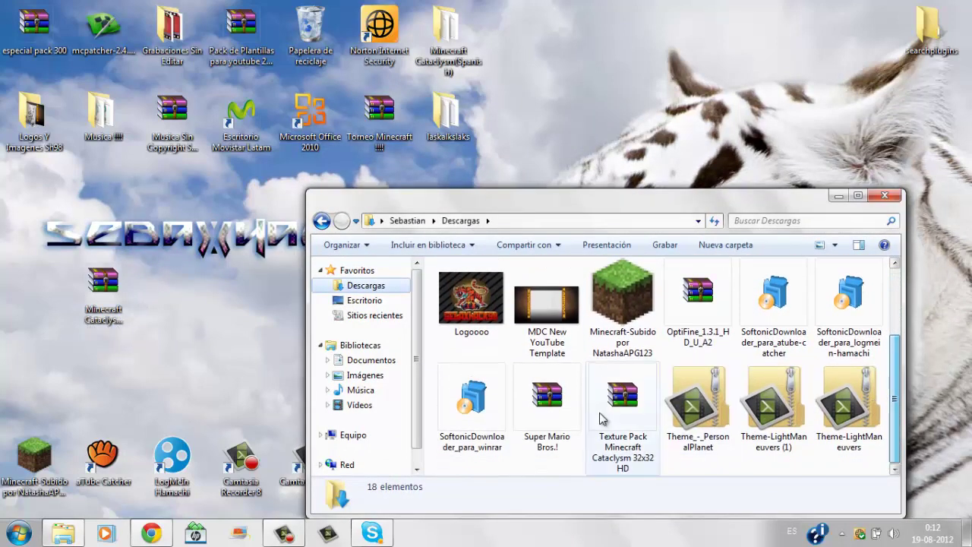
left_click_drag(622, 403, 253, 319)
left_click(872, 195)
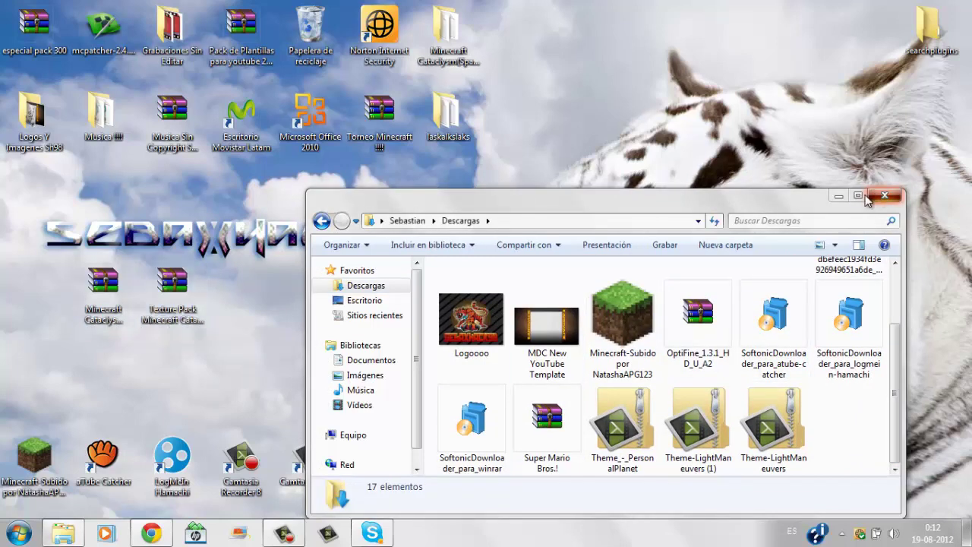
left_click(885, 195)
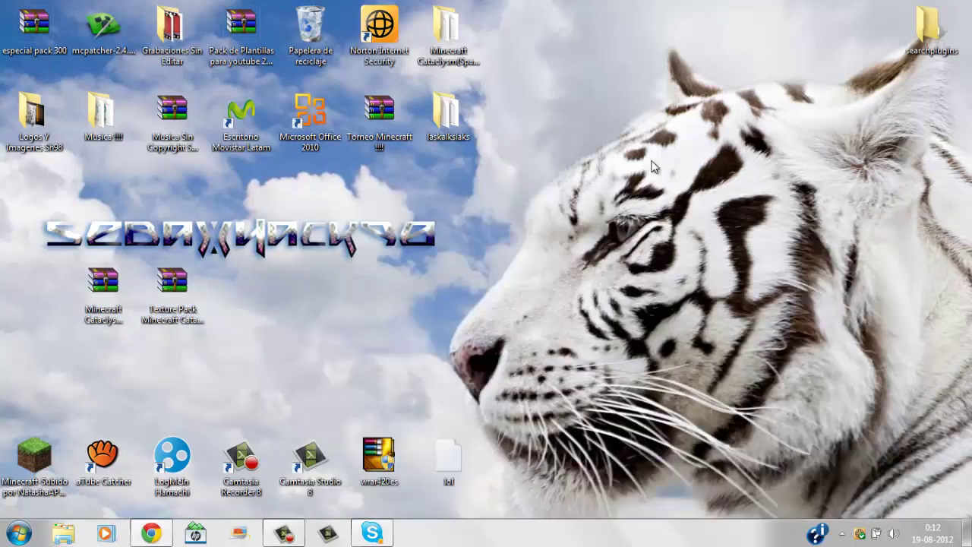
Step: Rearrange the desktop so the texture pack archive sits apart on the tiger image and the map archive below the wallpaper logo
left_click_drag(182, 293, 583, 236)
left_click_drag(113, 299, 252, 286)
left_click(114, 285)
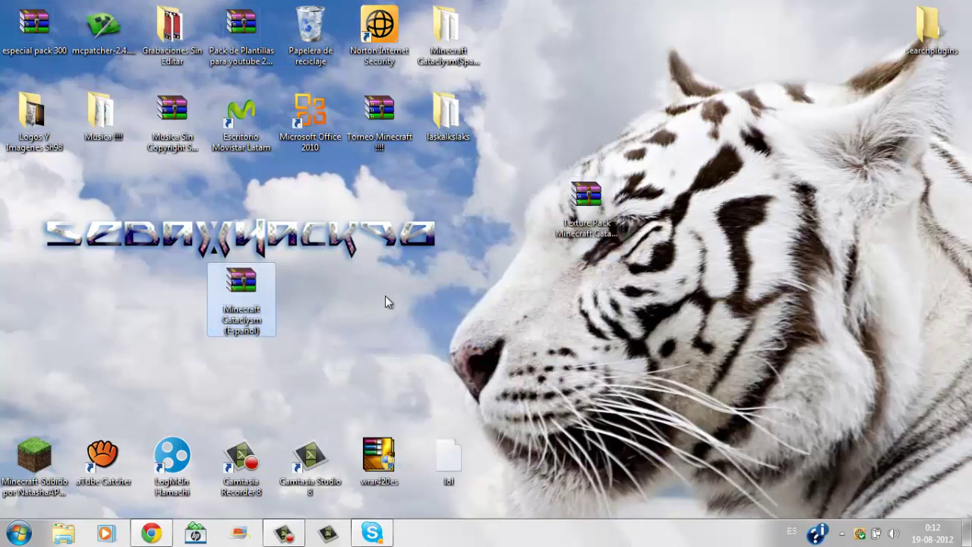
Step: Open the map archive in WinRAR, inspect the contents of its Minecraft Cataclysm(Spanish) folder and return to the parent folder
double_click(238, 298)
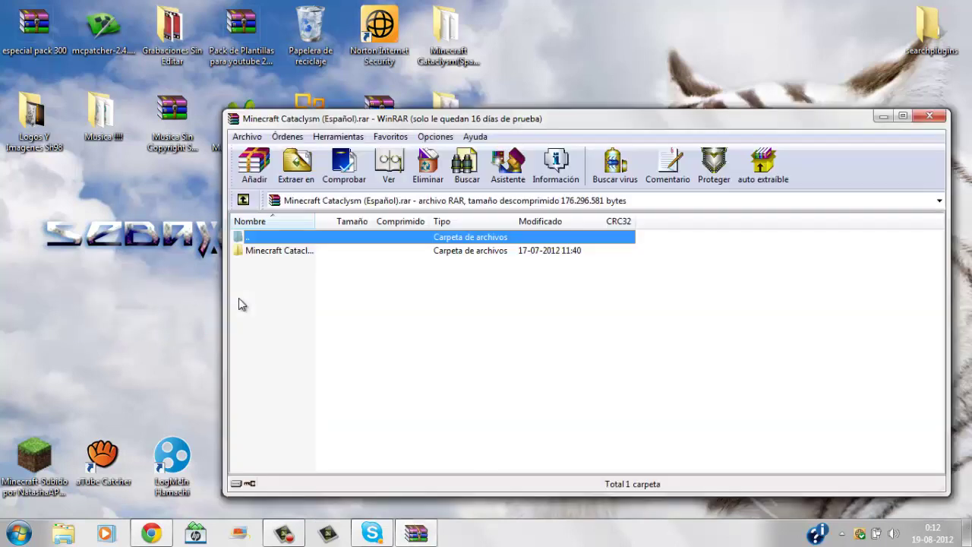
double_click(276, 258)
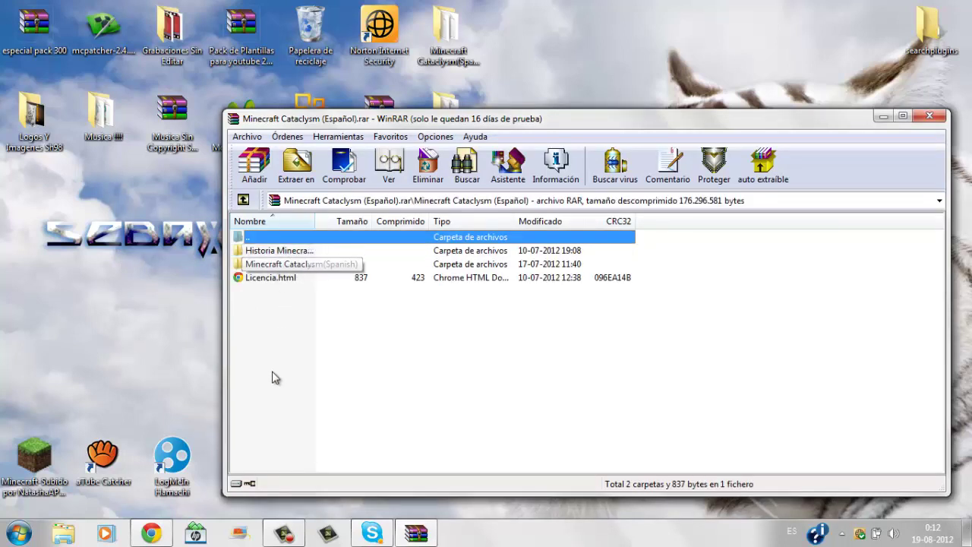
double_click(270, 265)
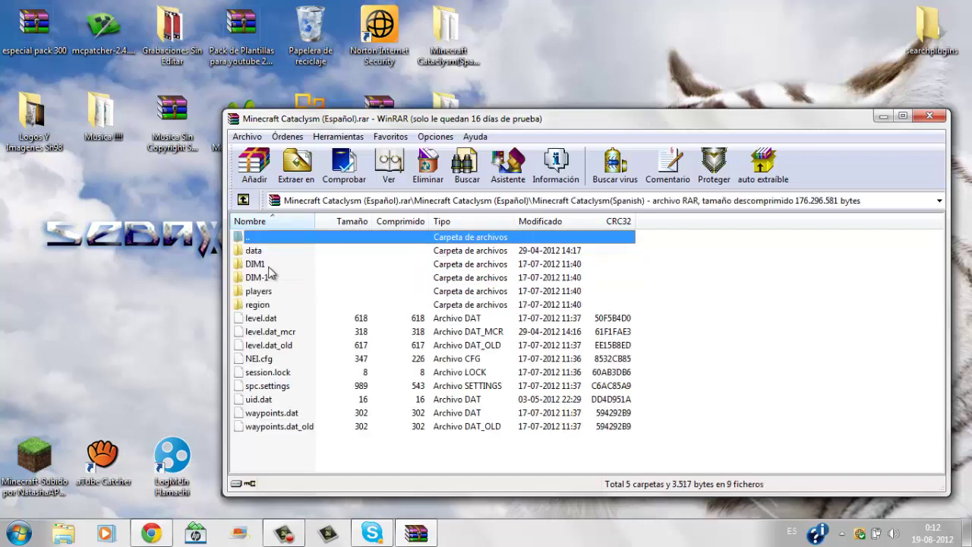
left_click(244, 200)
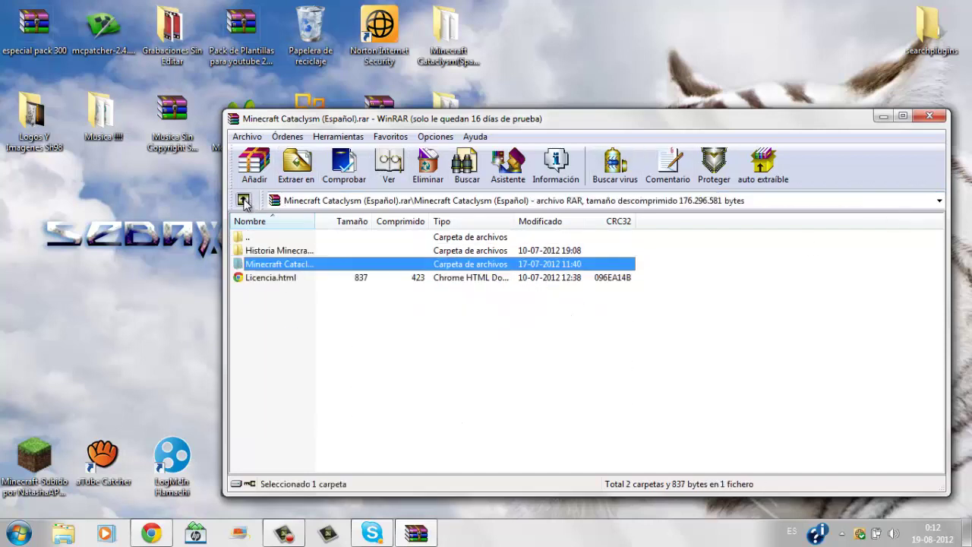
Step: Extract the Minecraft Cataclysm(Spanish) folder to the desktop, skipping the conflicting session.lock file
left_click(288, 307)
left_click(292, 267)
left_click_drag(104, 271, 104, 272)
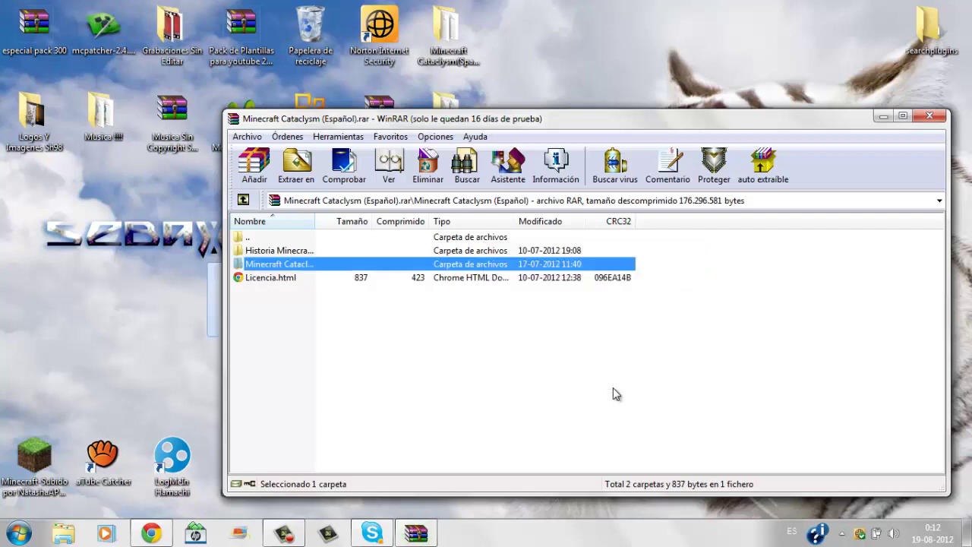
left_click(570, 402)
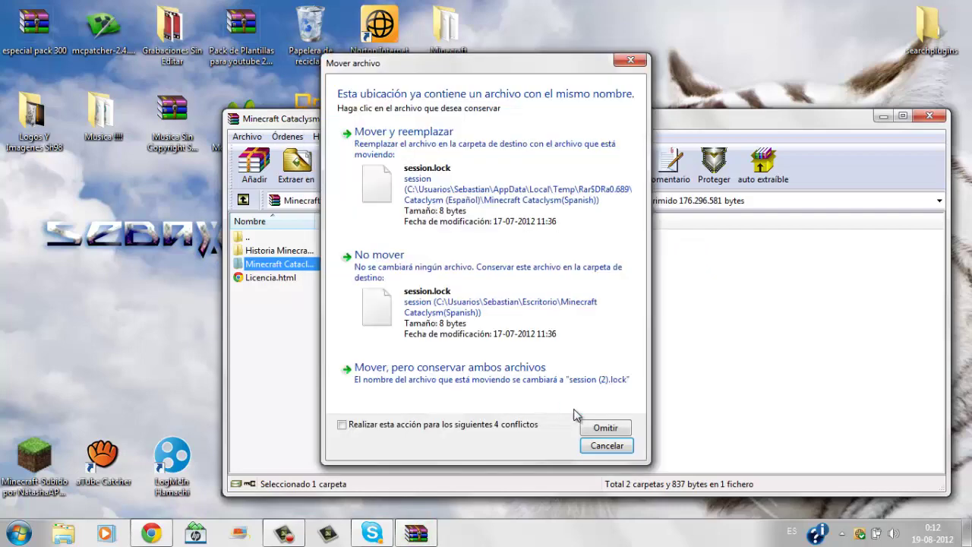
left_click(606, 430)
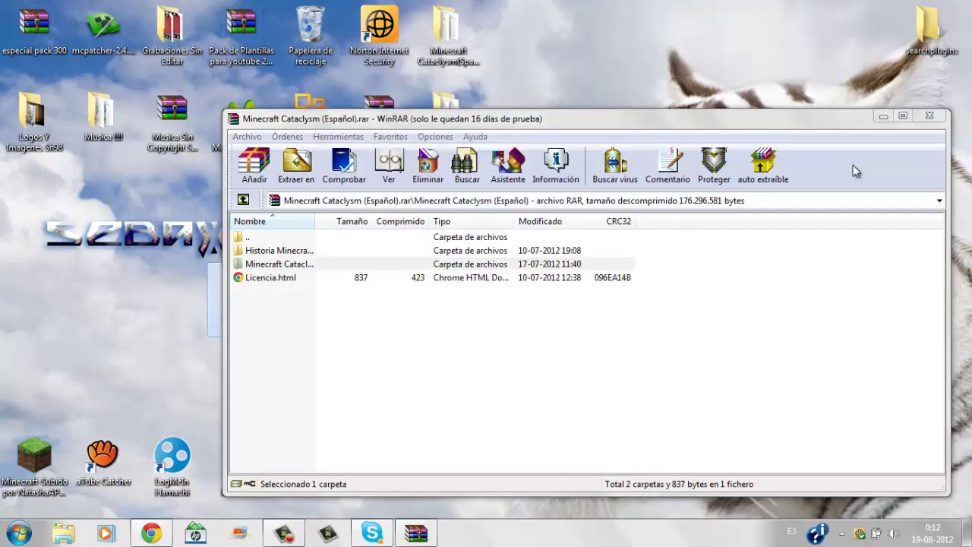
Step: Minimise WinRAR and place the Minecraft Cataclysm(Spanish) folder on the desktop near the map archive
left_click(883, 116)
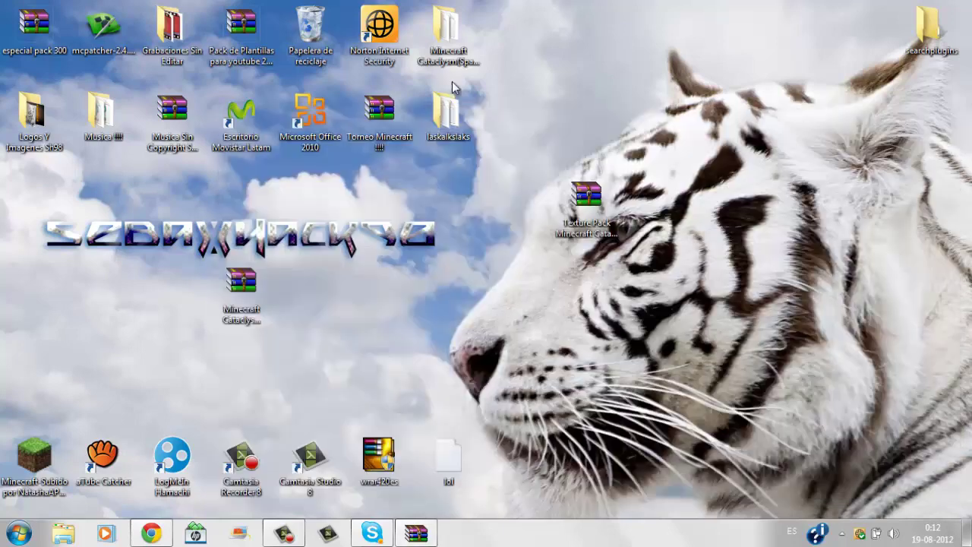
left_click_drag(443, 29, 134, 245)
left_click_drag(97, 209, 103, 280)
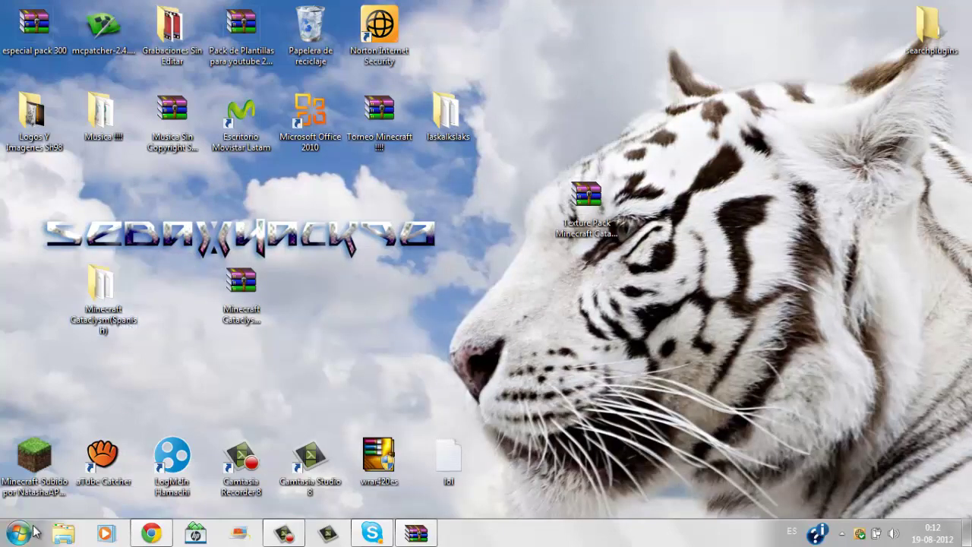
Step: Find and open the %appdata% Roaming folder and go to the saves folder inside .minecraft
left_click(19, 533)
type("%")
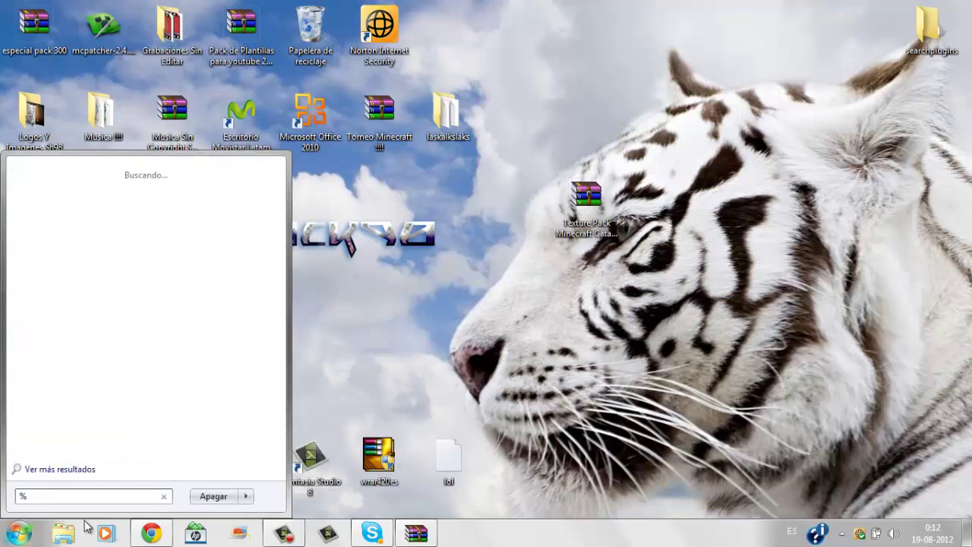
type("appdata")
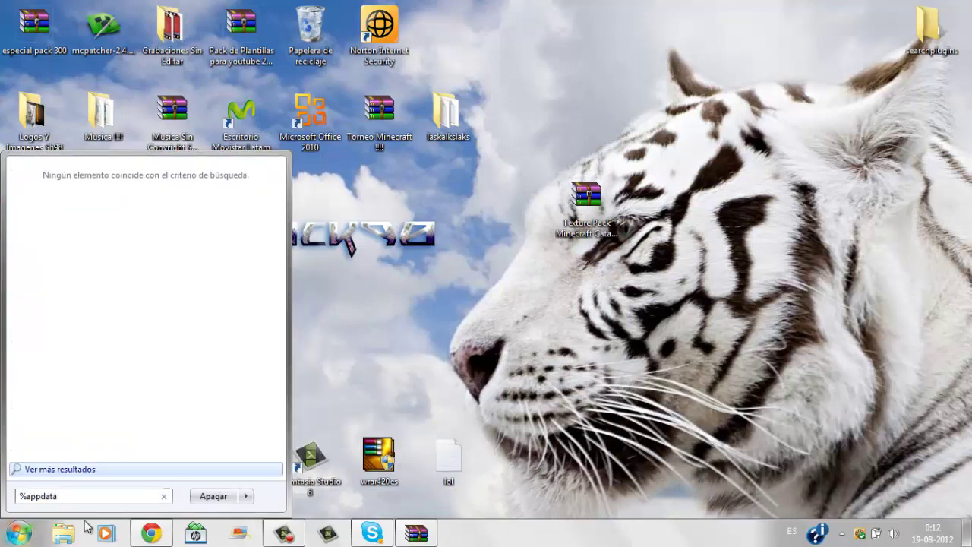
type("%")
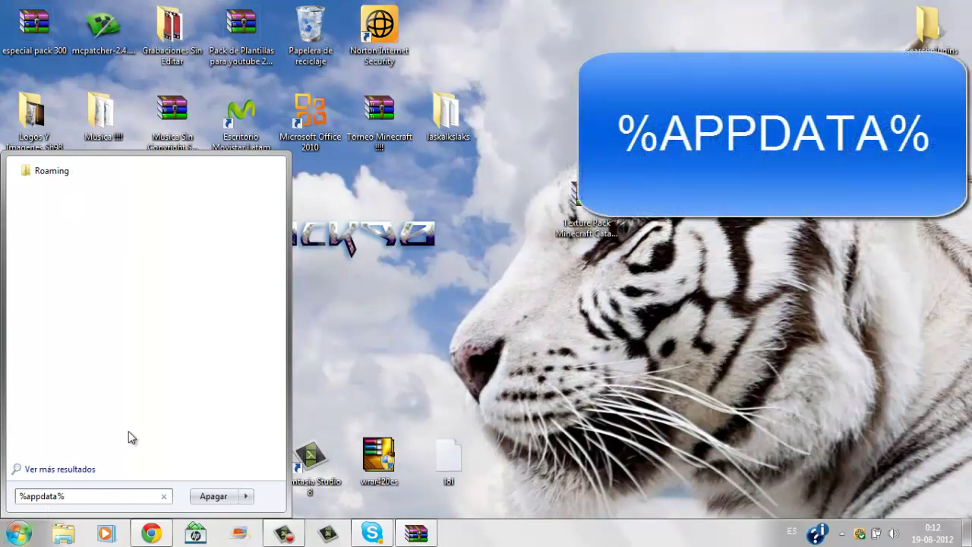
mouse_move(247, 497)
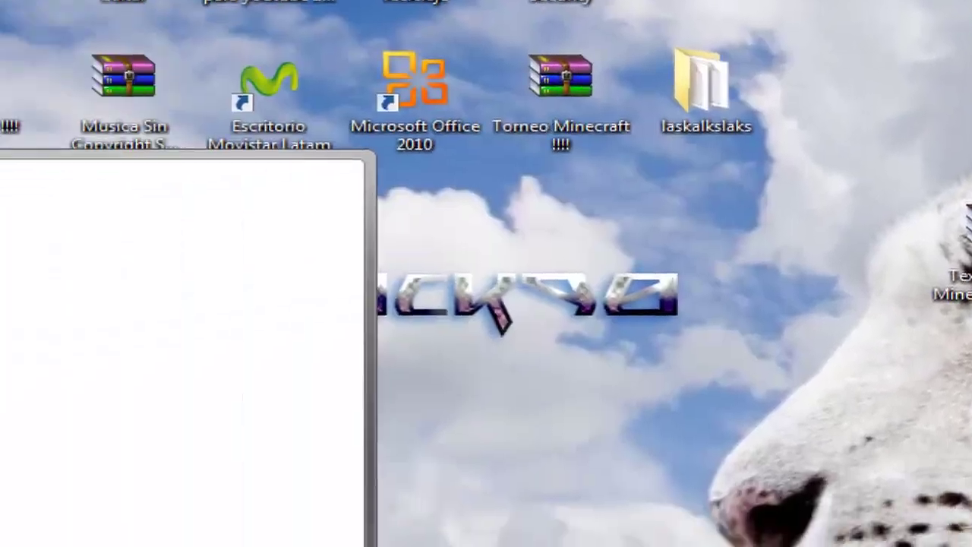
left_click(106, 159)
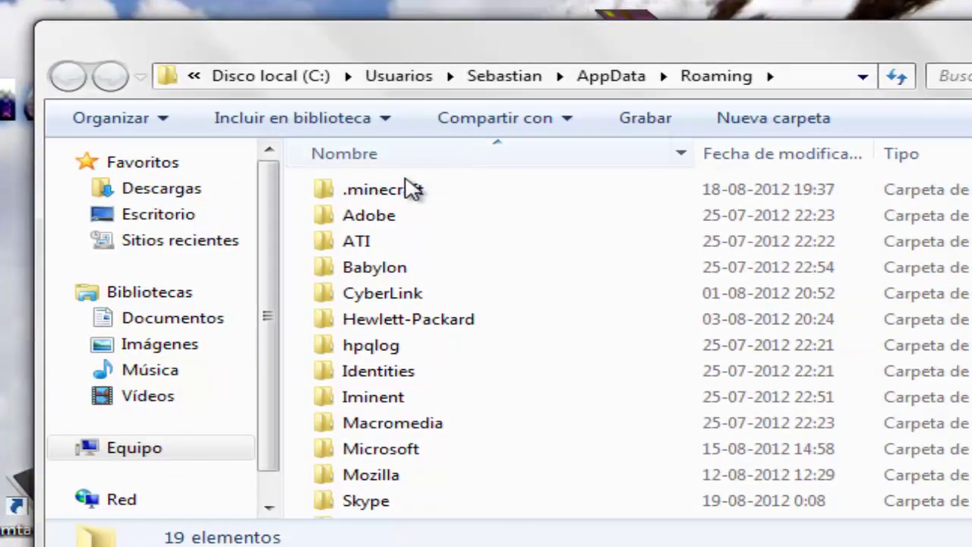
double_click(410, 189)
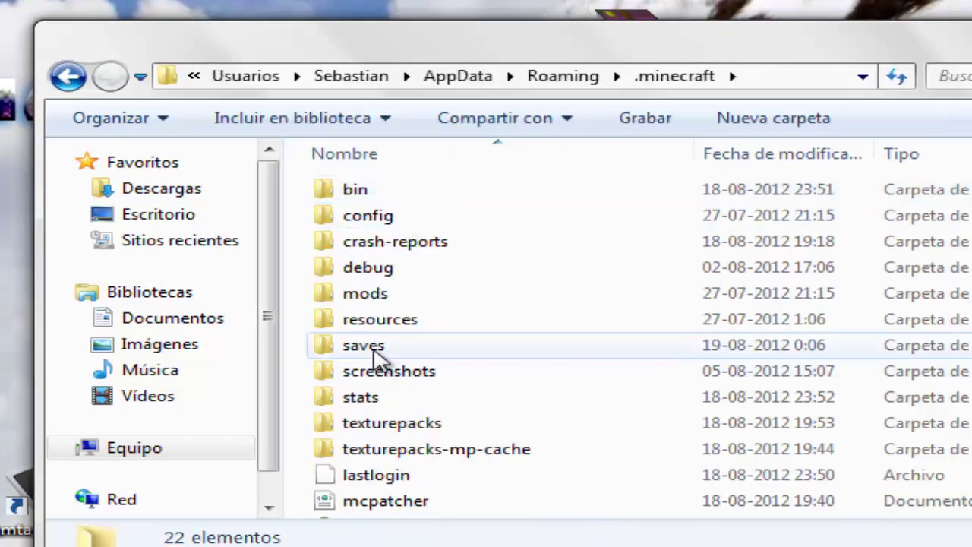
double_click(365, 346)
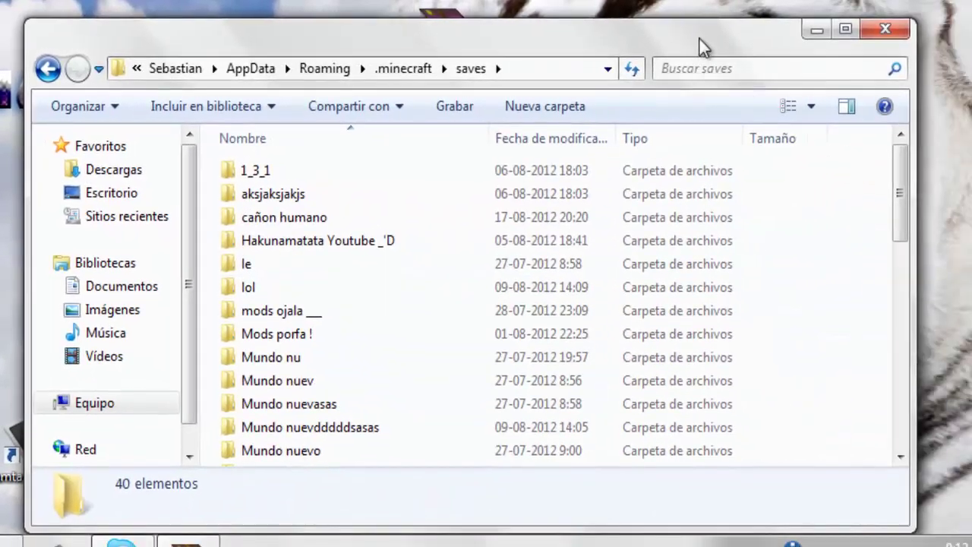
Step: Reposition and enlarge the saves window, and move the Minecraft Cataclysm(Spanish) folder from the desktop into it
left_click_drag(700, 38, 643, 0)
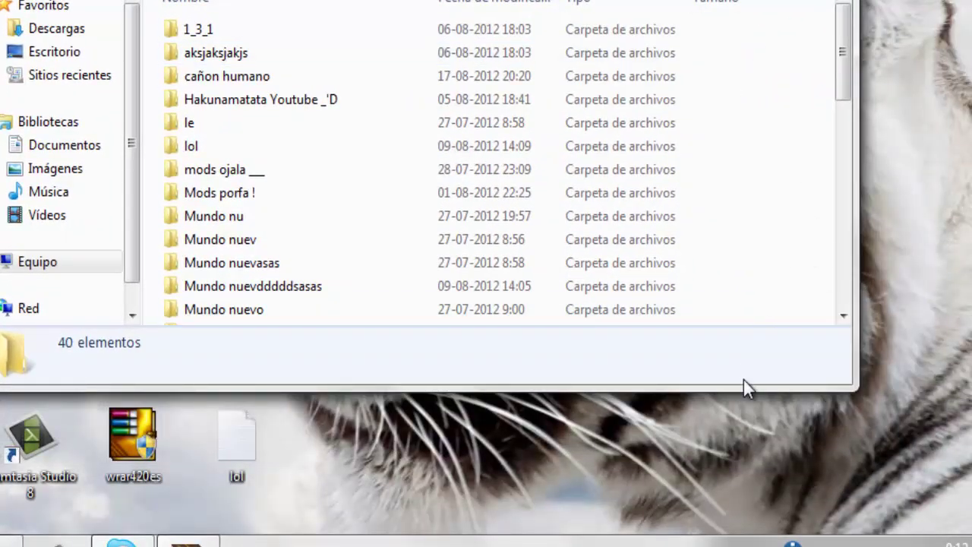
left_click_drag(854, 390, 905, 535)
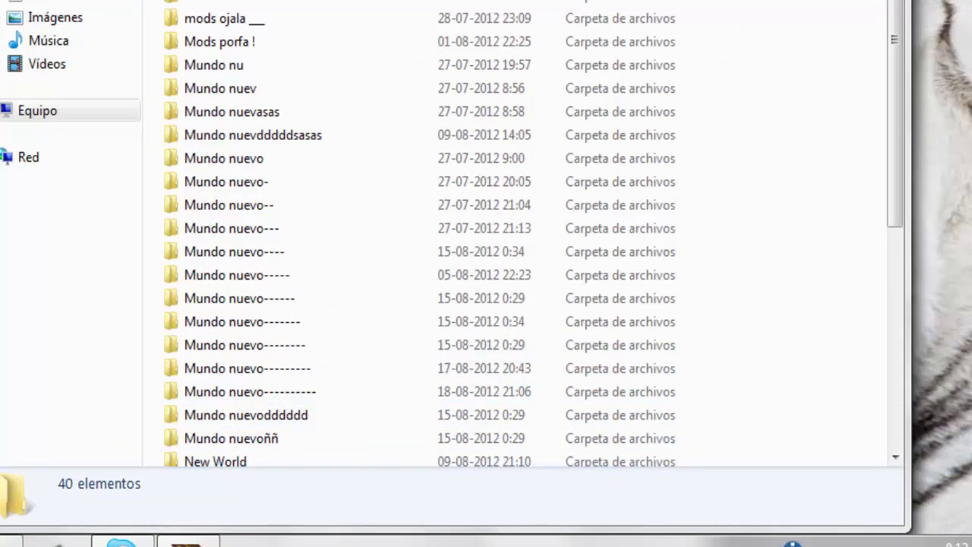
left_click_drag(630, 156, 789, 358)
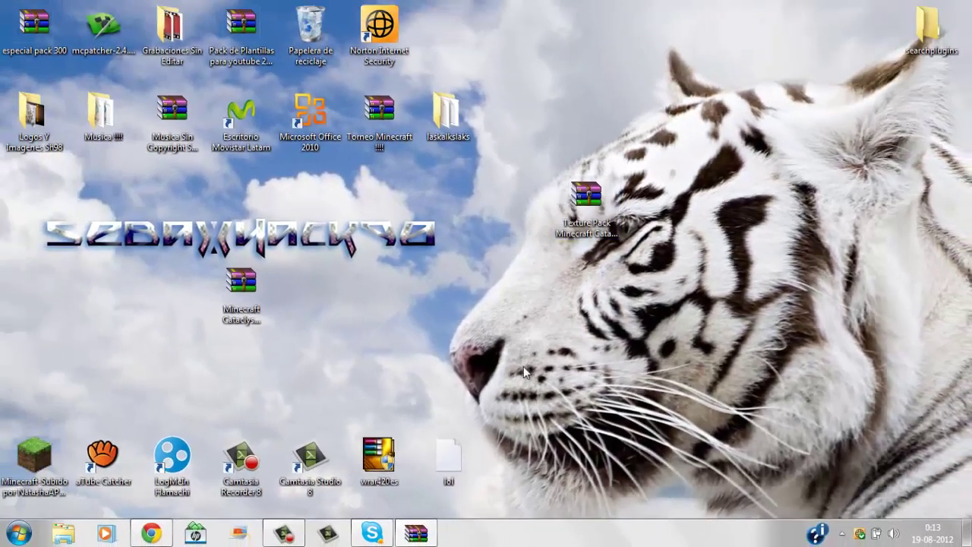
Step: Run the Minecraft launcher from the desktop, allowing the unverified program, and enter the game
double_click(46, 459)
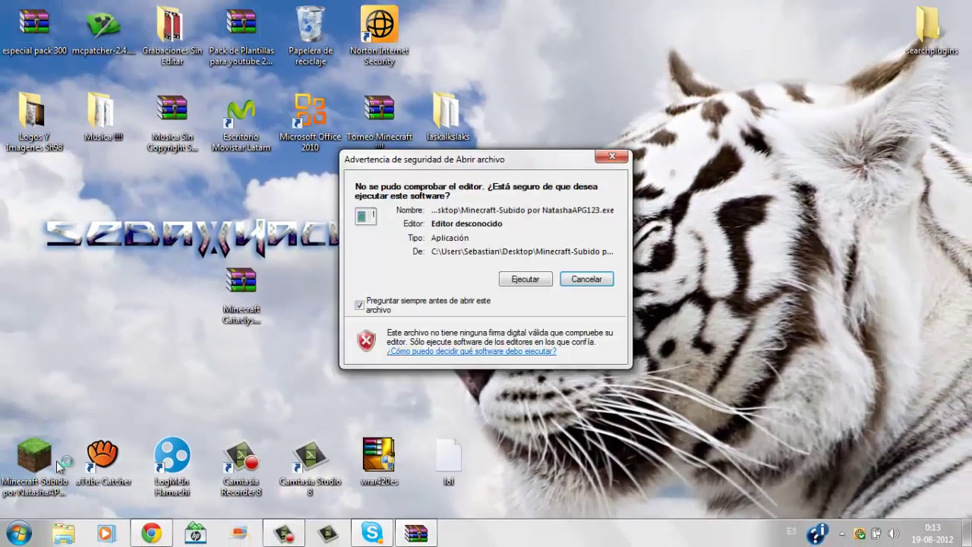
left_click(513, 279)
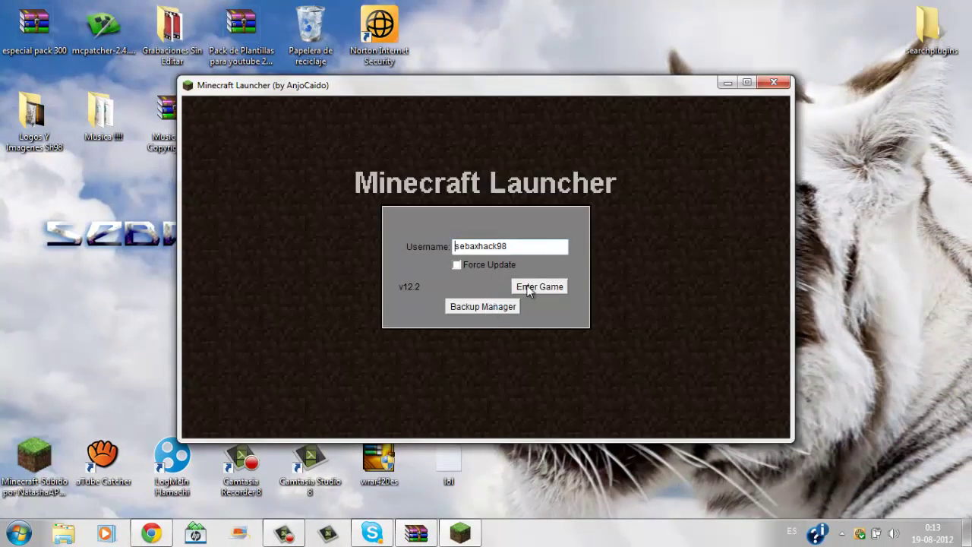
left_click(529, 292)
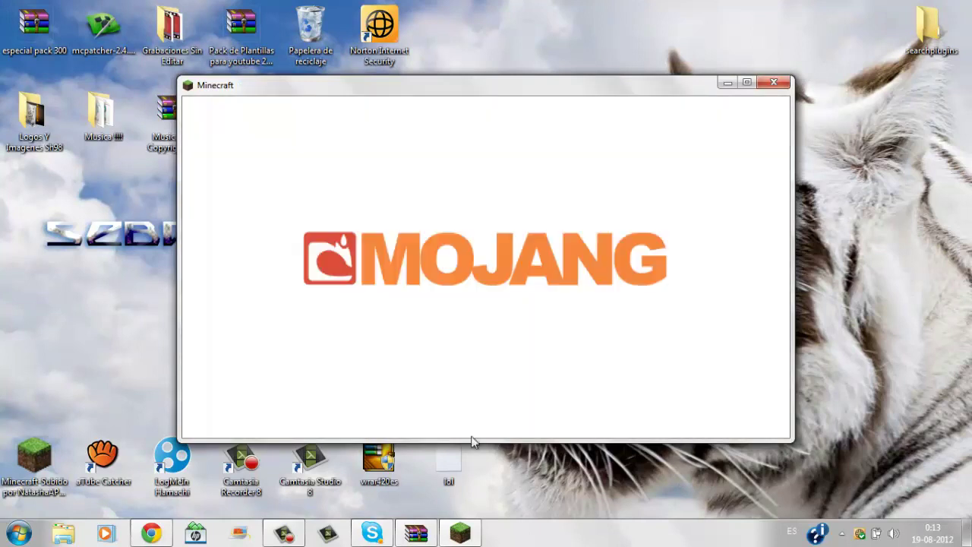
mouse_move(423, 536)
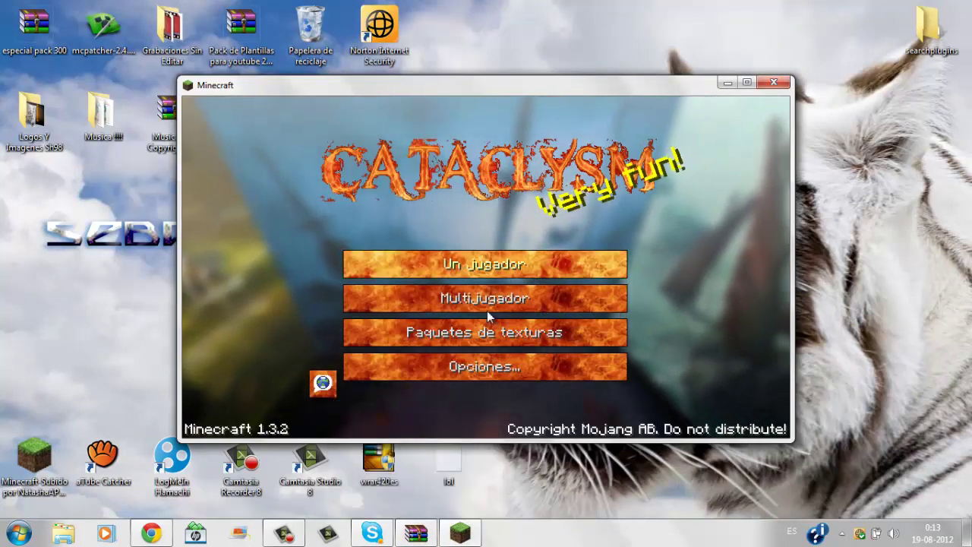
left_click(284, 532)
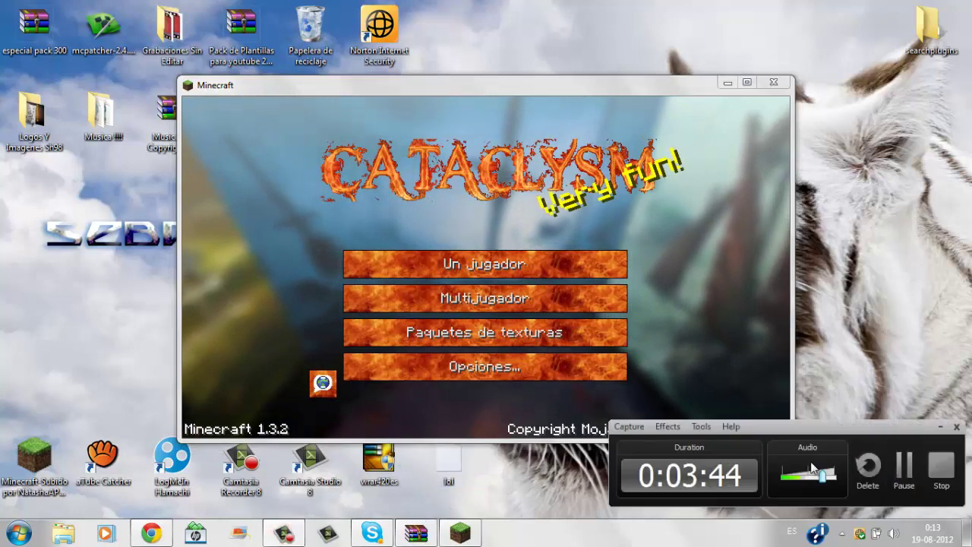
left_click(941, 427)
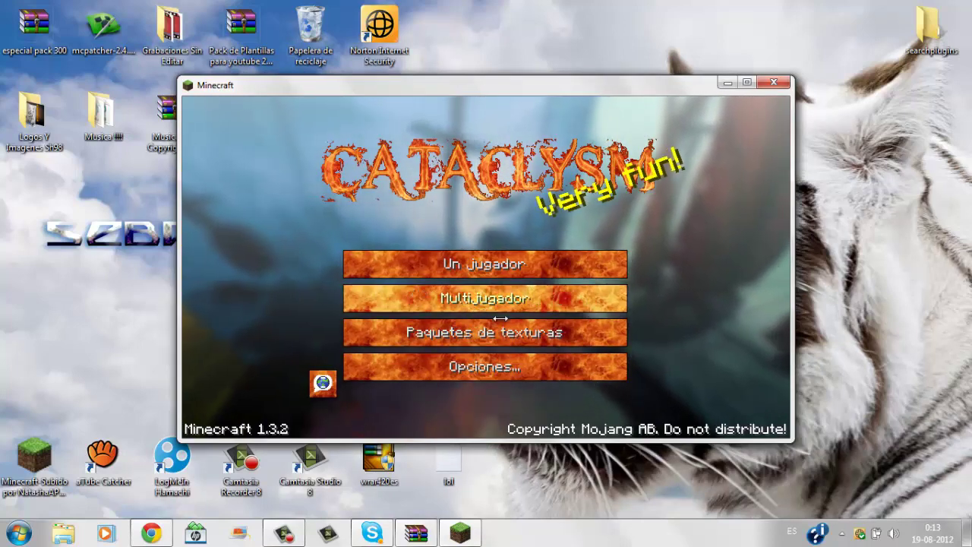
Step: Go to Minecraft's texture pack selection and open its texturepacks folder
left_click(468, 336)
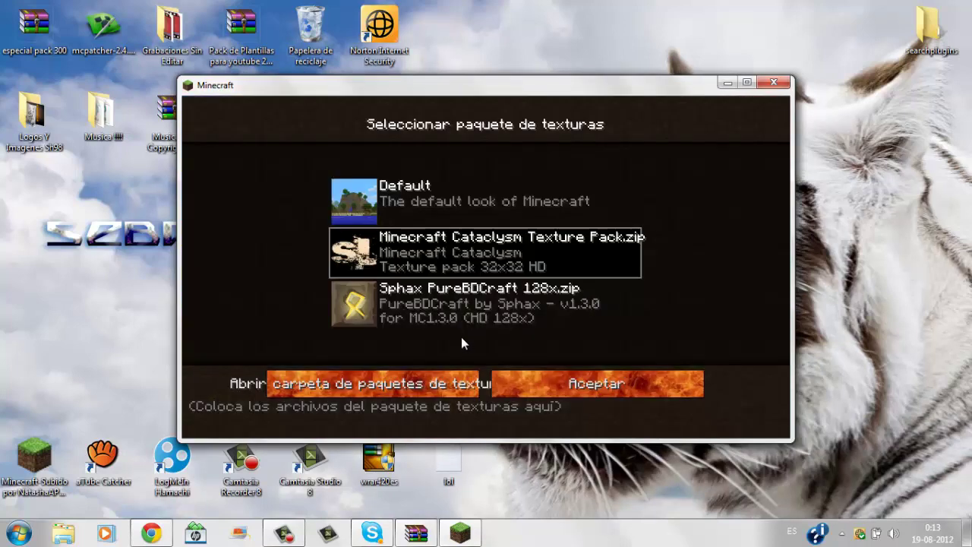
left_click(407, 390)
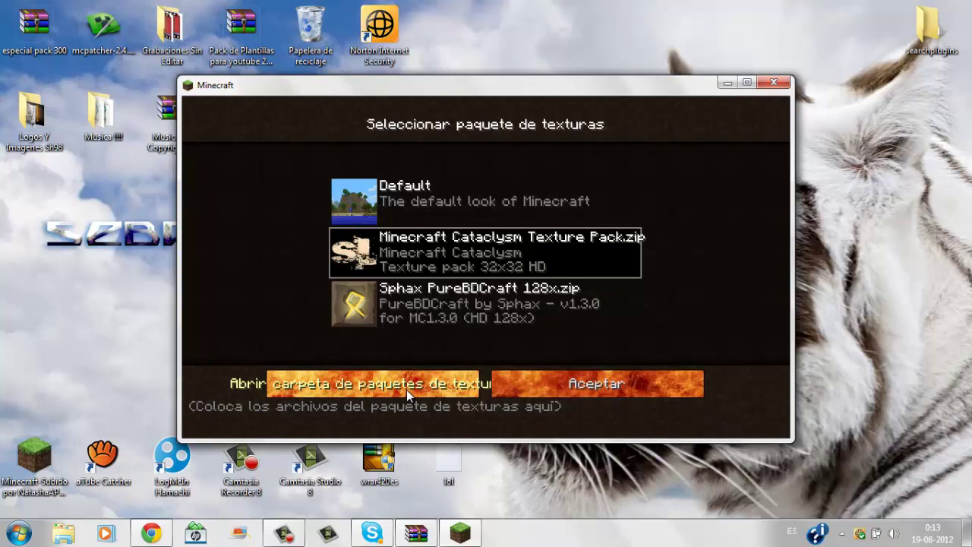
Step: Try to delete the existing Minecraft Cataclysm Texture Pack archive from the texturepacks folder
left_click(482, 212)
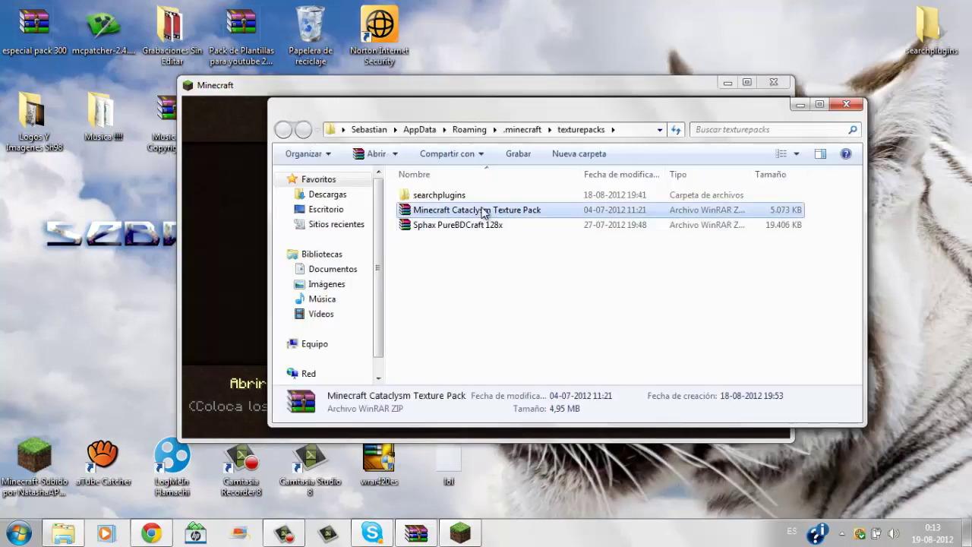
key("Delete")
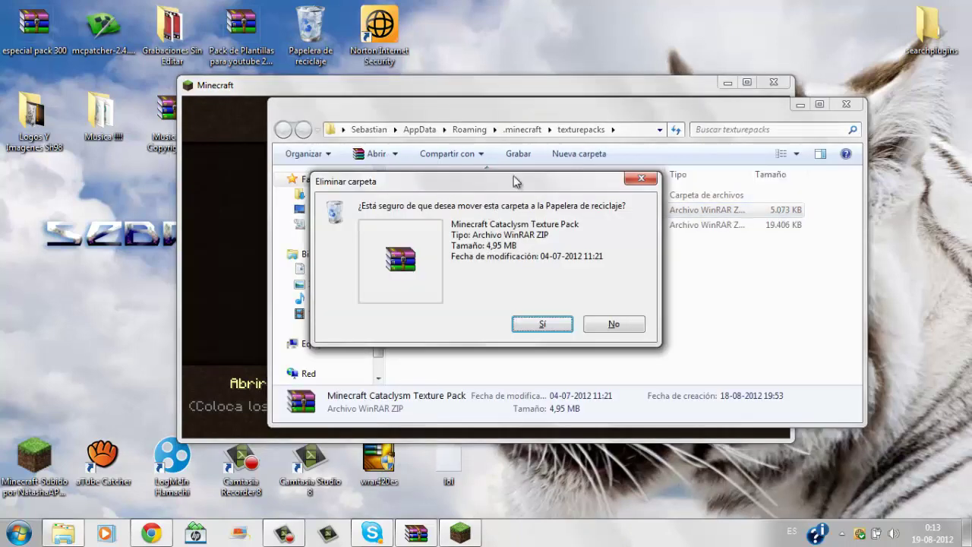
left_click(542, 324)
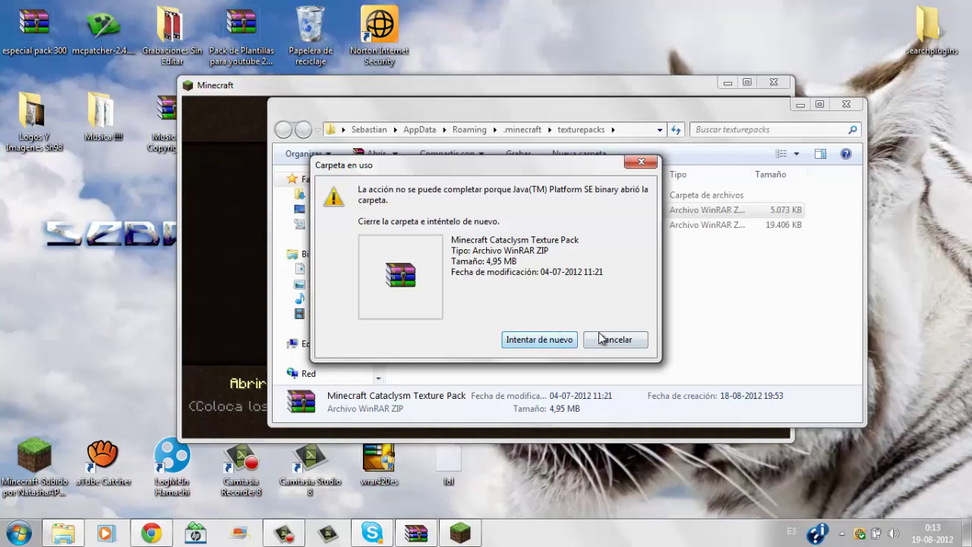
left_click(613, 339)
Step: Rearrange the windows, try to move the Minecraft Cataclysm Texture Pack archive to the desktop, and close the texturepacks folder
left_click_drag(572, 103, 843, 164)
left_click_drag(566, 86, 536, 402)
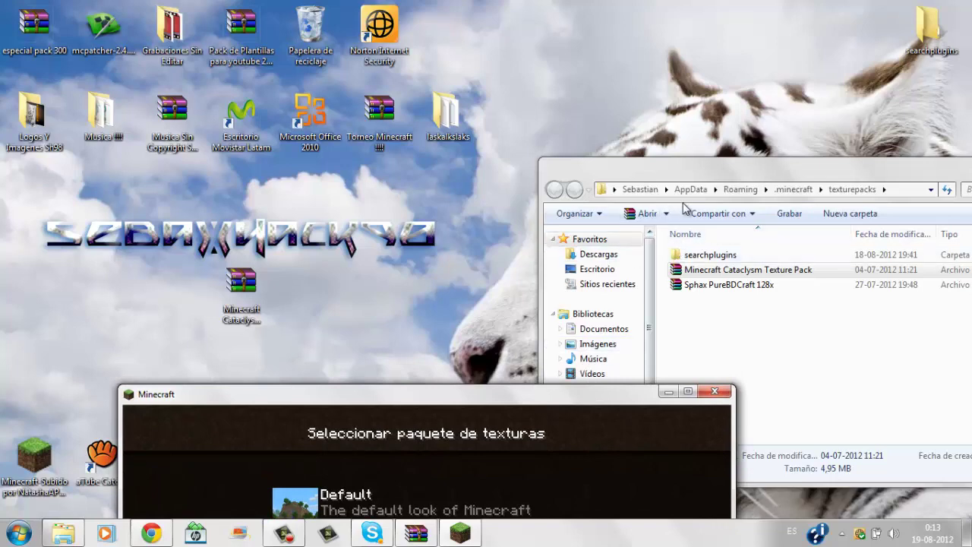
left_click_drag(702, 177, 673, 36)
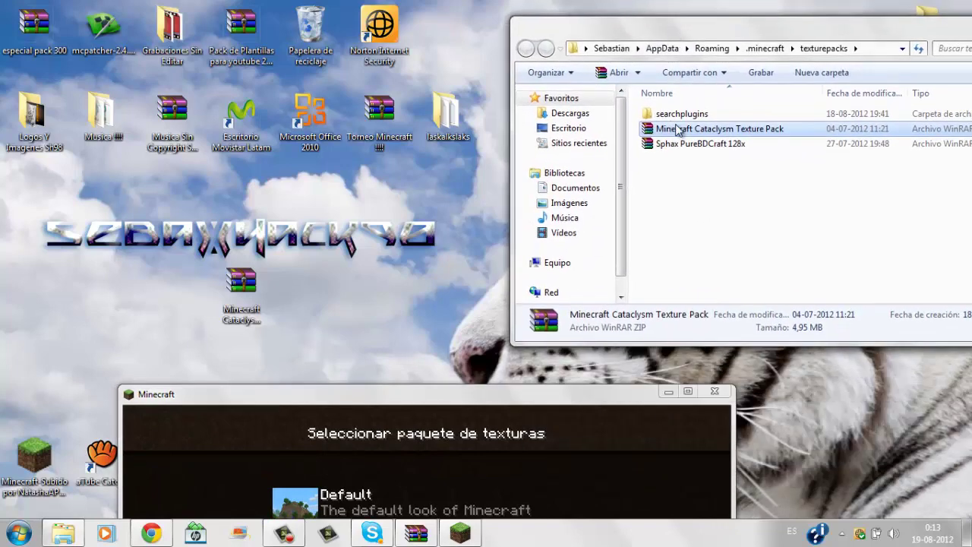
left_click_drag(668, 129, 360, 290)
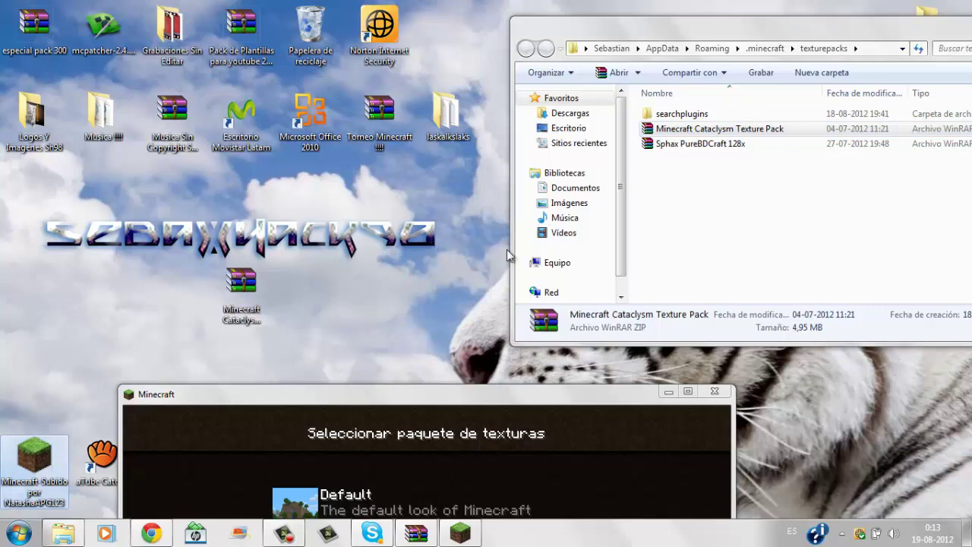
left_click(562, 339)
left_click(608, 340)
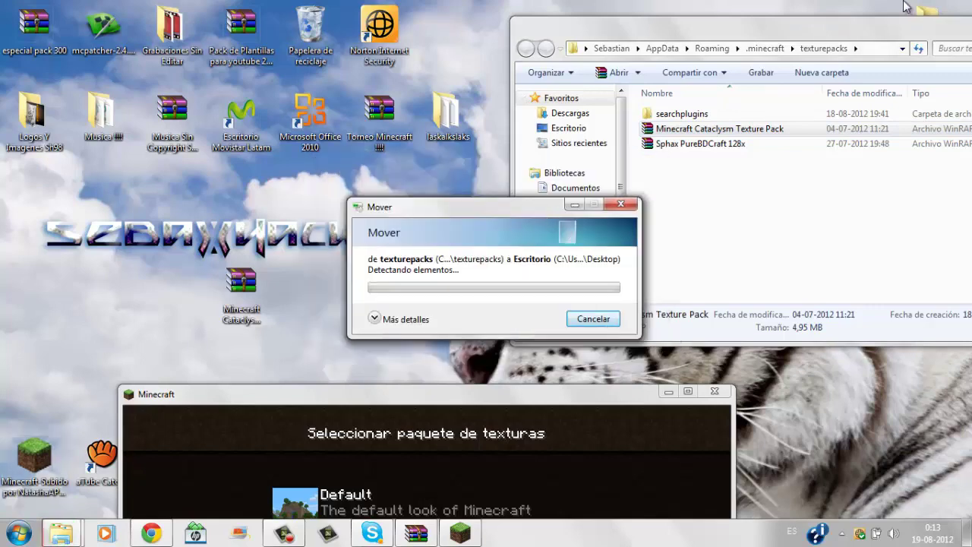
left_click(577, 319)
left_click_drag(824, 32, 708, 39)
left_click(928, 32)
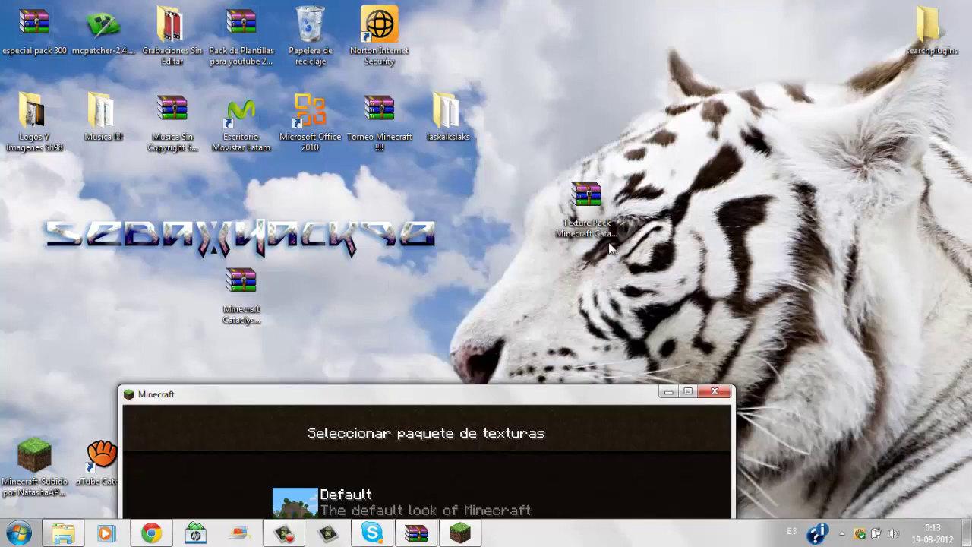
Step: Place the texture pack archive beside the map archive on the desktop and move the Minecraft window back into full view
left_click_drag(571, 219, 186, 300)
left_click_drag(503, 396, 559, 325)
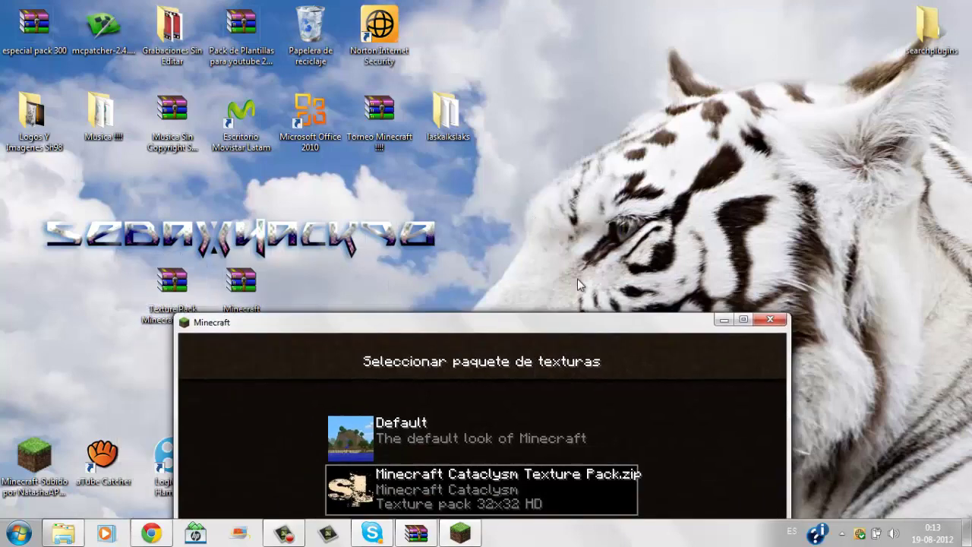
left_click_drag(577, 285, 671, 140)
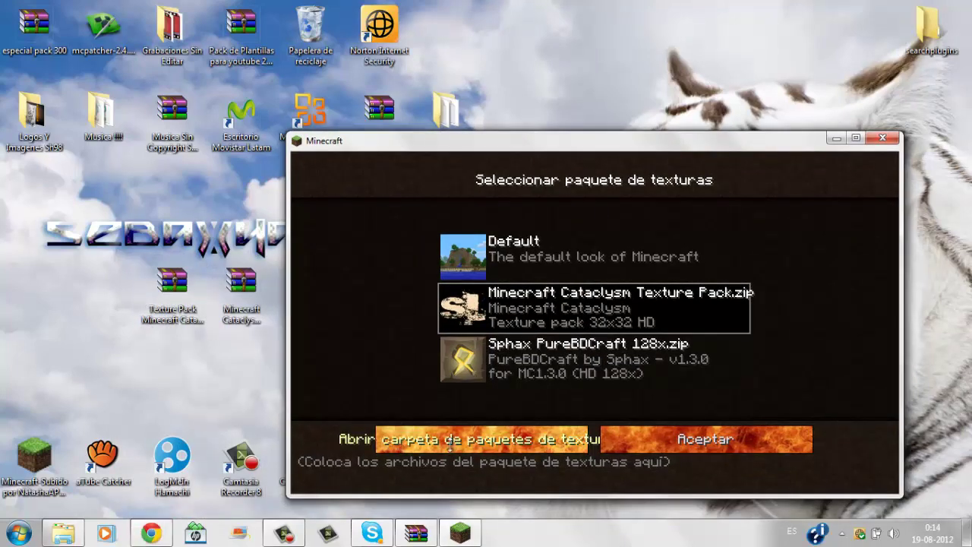
Step: Move the desktop's texture pack archive into Minecraft's texturepacks folder, close the folder and accept the selected Minecraft Cataclysm Texture Pack.zip
left_click(486, 448)
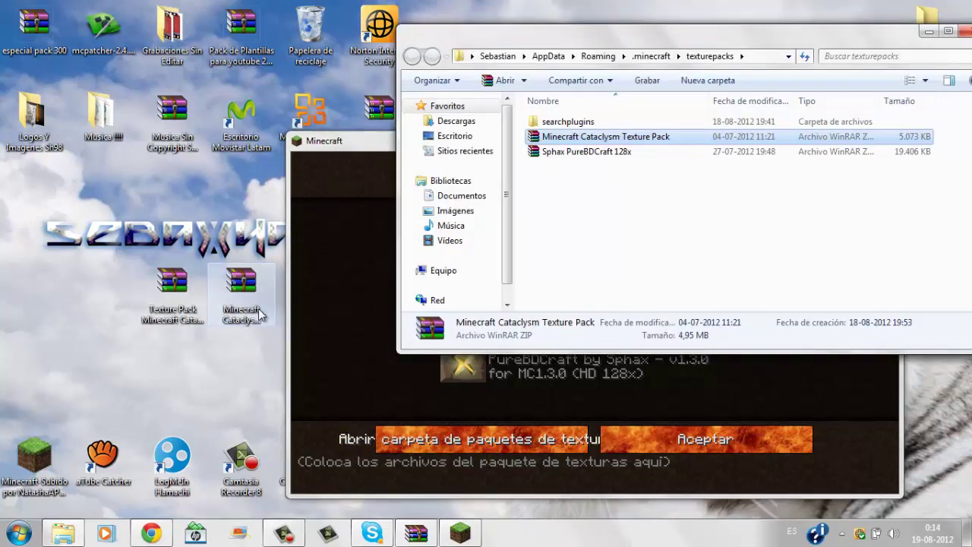
left_click_drag(172, 304, 600, 204)
left_click(596, 223)
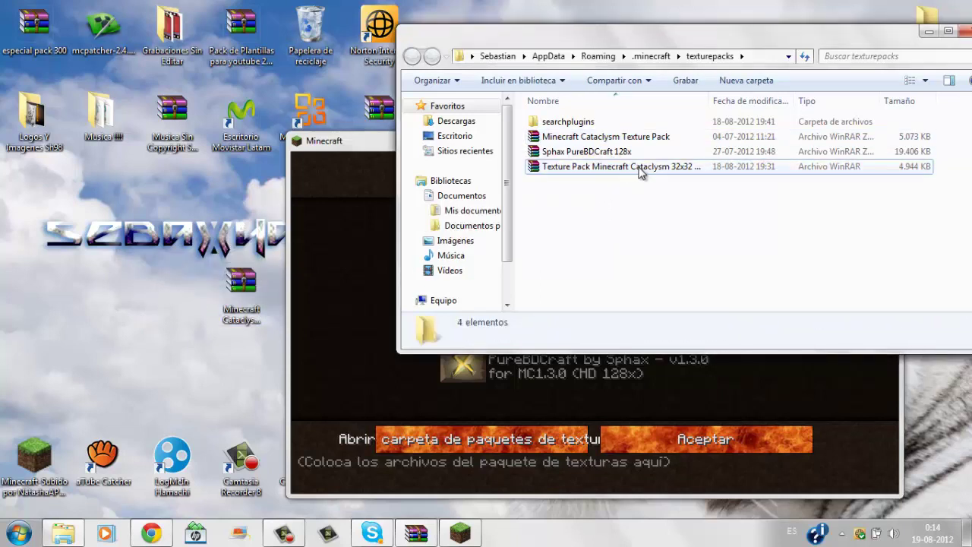
left_click(965, 32)
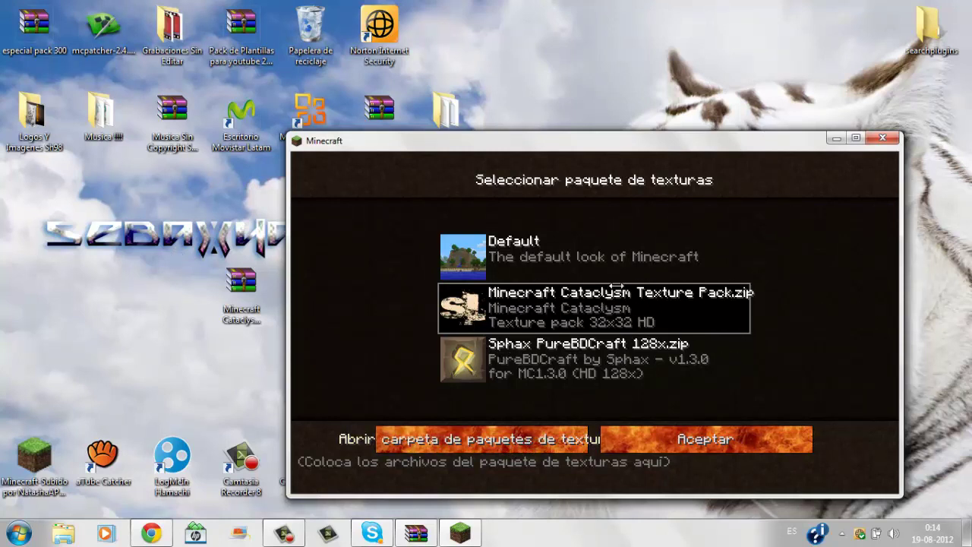
left_click(694, 439)
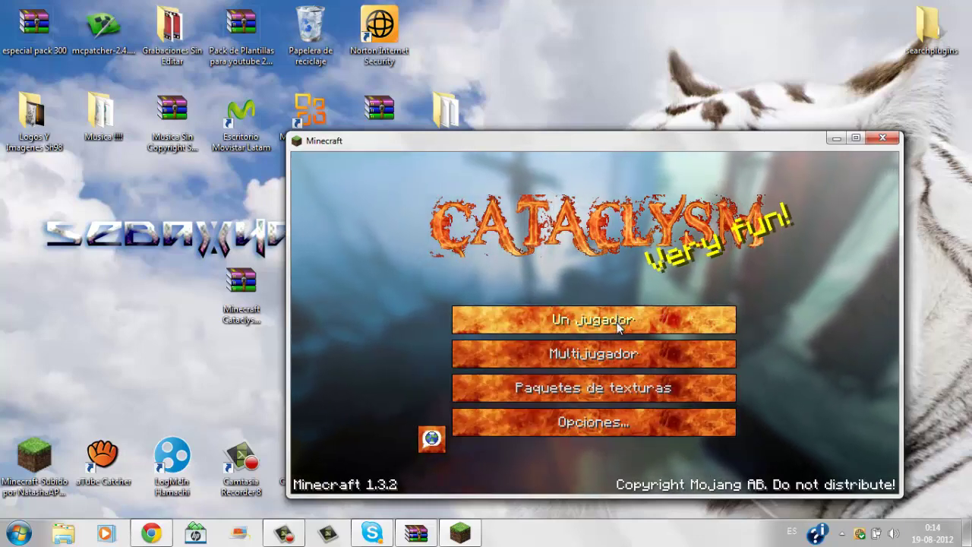
Step: Find the Cataclysm map in the single-player world list and load it
left_click(643, 327)
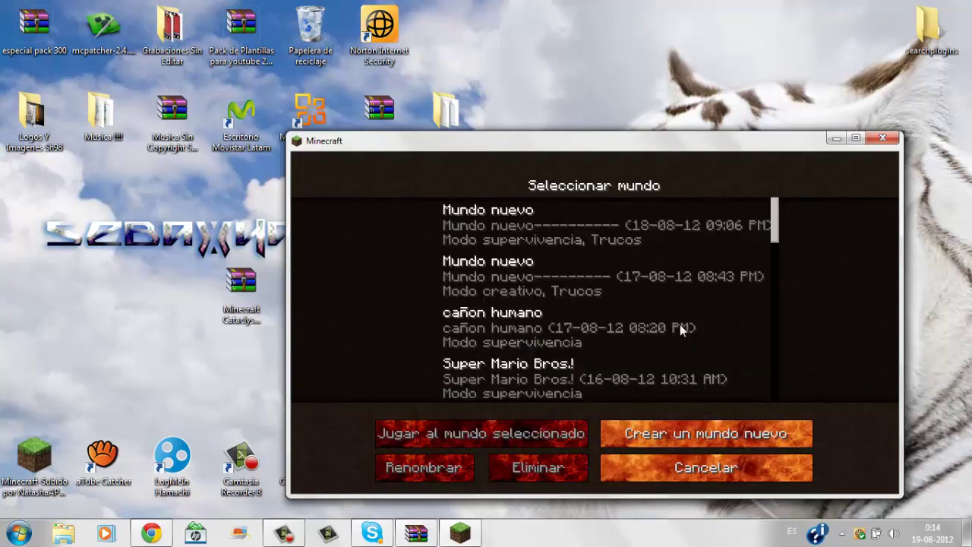
scroll(748, 264, "down", 1)
scroll(746, 263, "up", 1)
scroll(652, 262, "down", 3)
scroll(651, 267, "down", 1)
left_click_drag(774, 229, 754, 386)
double_click(541, 379)
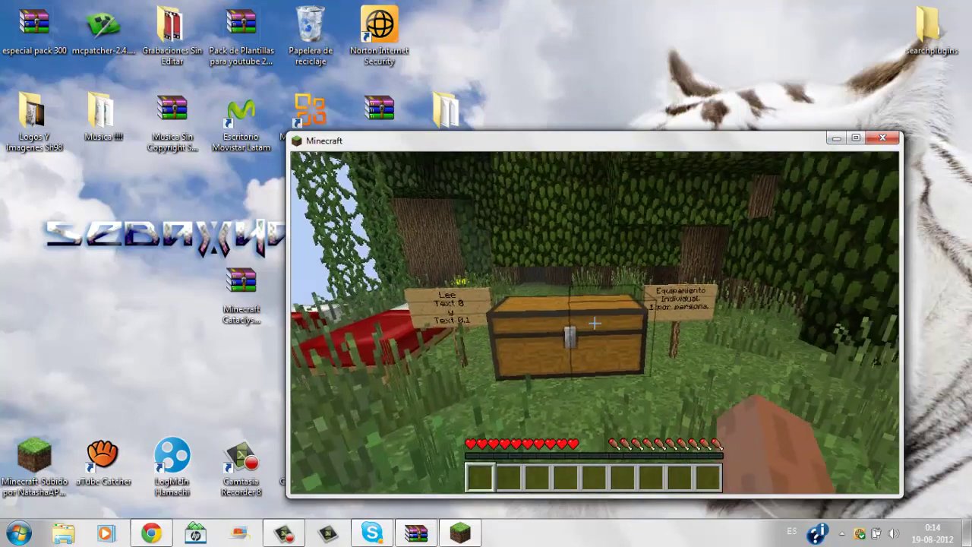
Step: Pause the game by bringing up its Game menu
key("Escape")
key("F1")
left_click(284, 532)
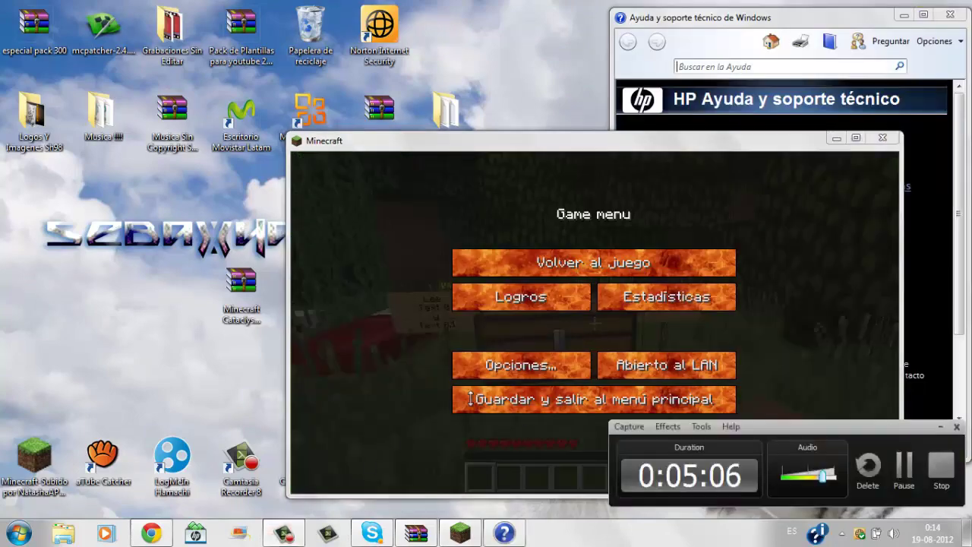
Step: Clear the recorder and the Windows help and support window off the screen and resume the paused game
left_click(931, 426)
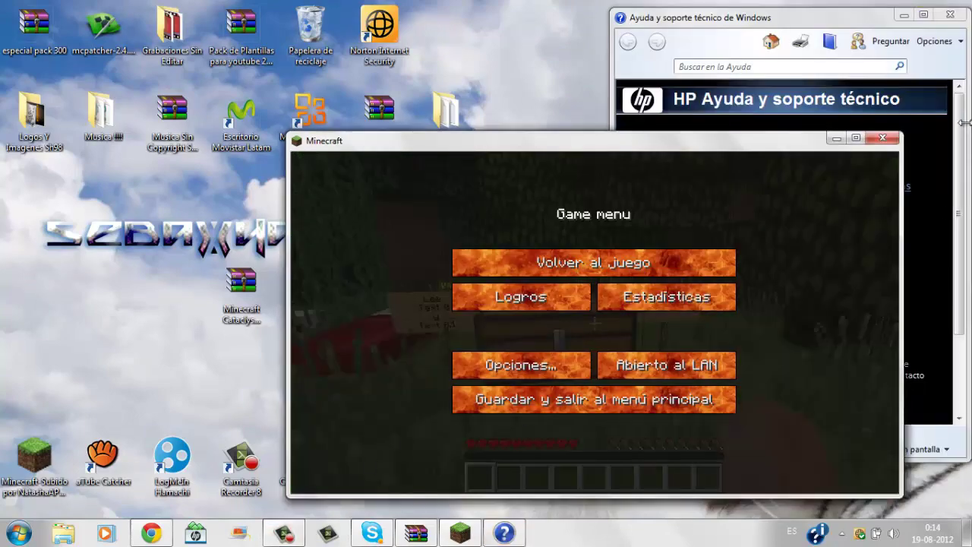
left_click(950, 15)
left_click(594, 262)
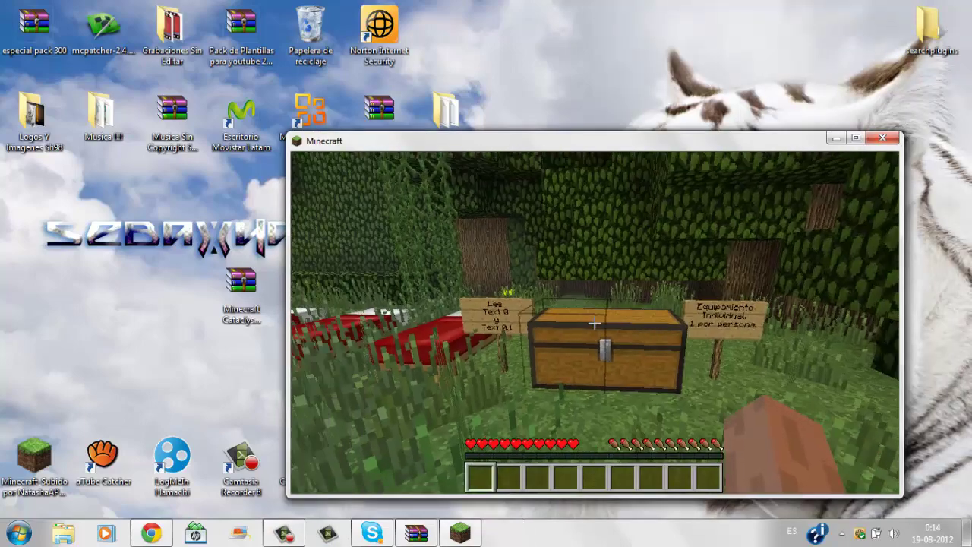
Step: Approach the large chest beside the beds and inspect its contents without taking anything
key("s")
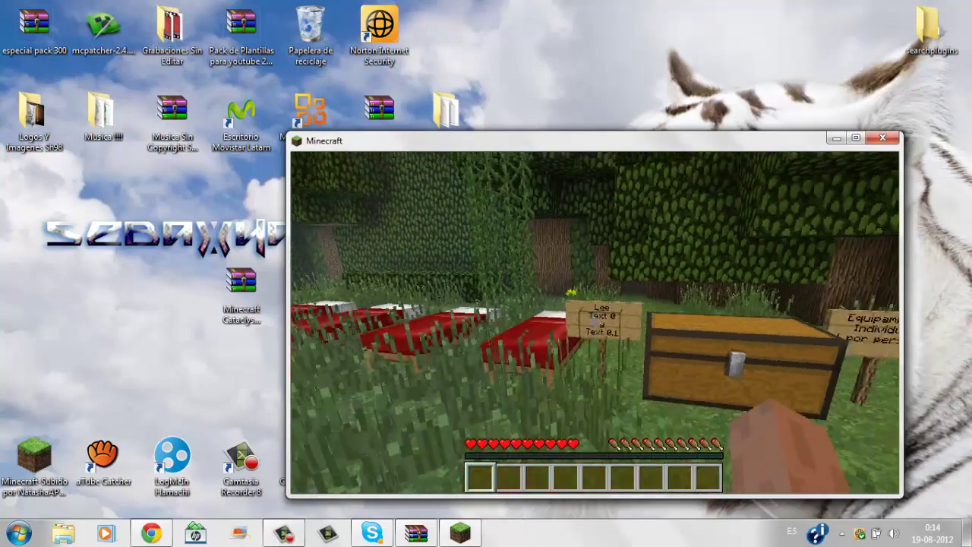
key("w")
right_click(595, 323)
right_click(595, 326)
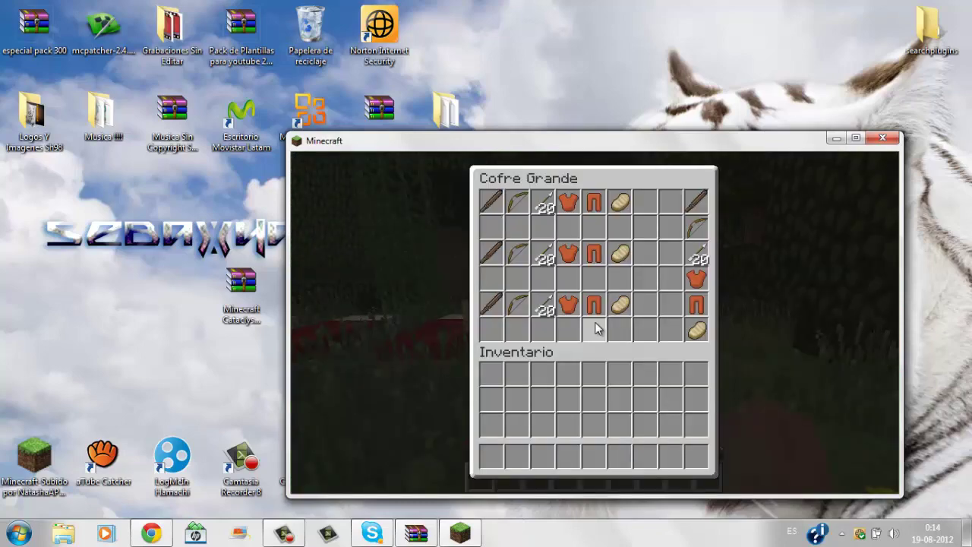
key("Escape")
Step: Pause the game, maximize the Minecraft window and return to the game
key("Escape")
left_click(855, 139)
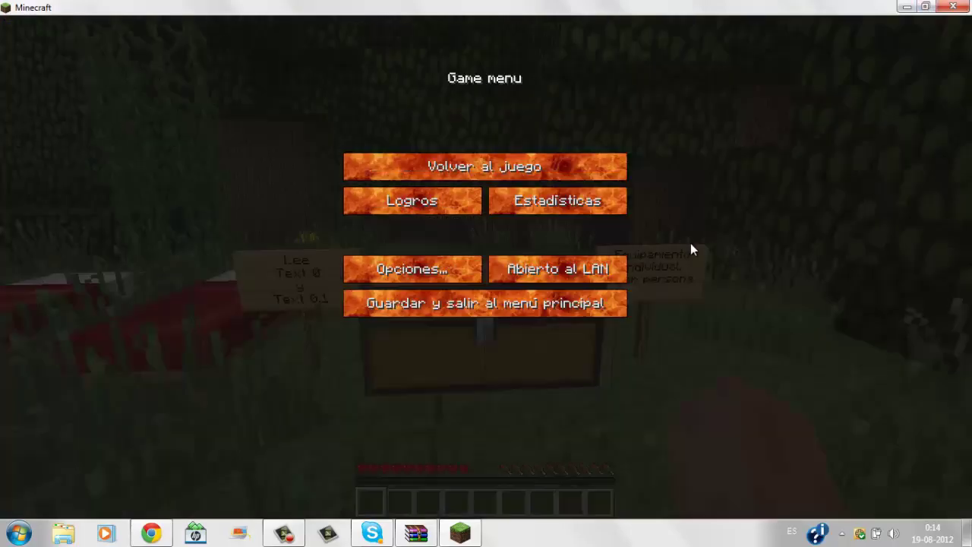
left_click(532, 164)
Step: Explore the meadow by walking past the beds to the large tree with the torch and back to the chest
key("w")
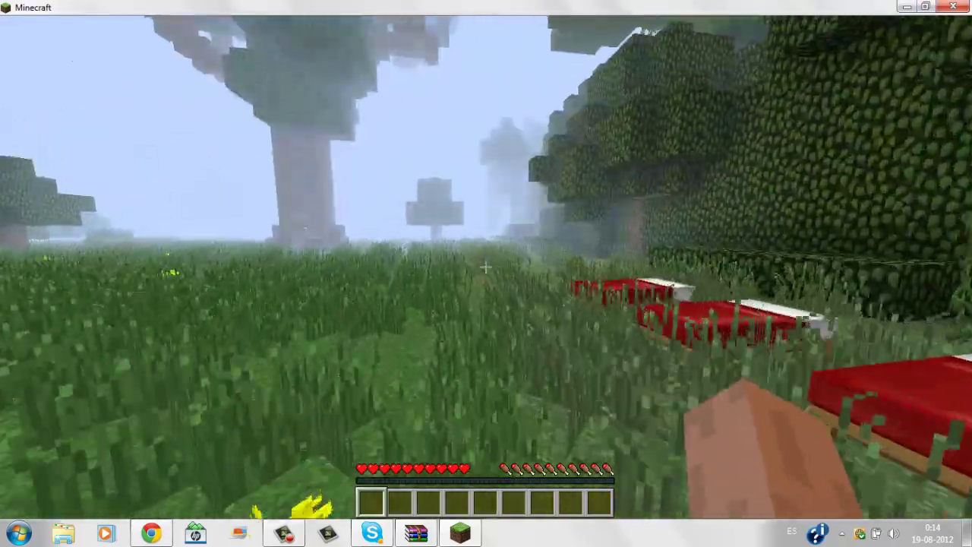
key("w")
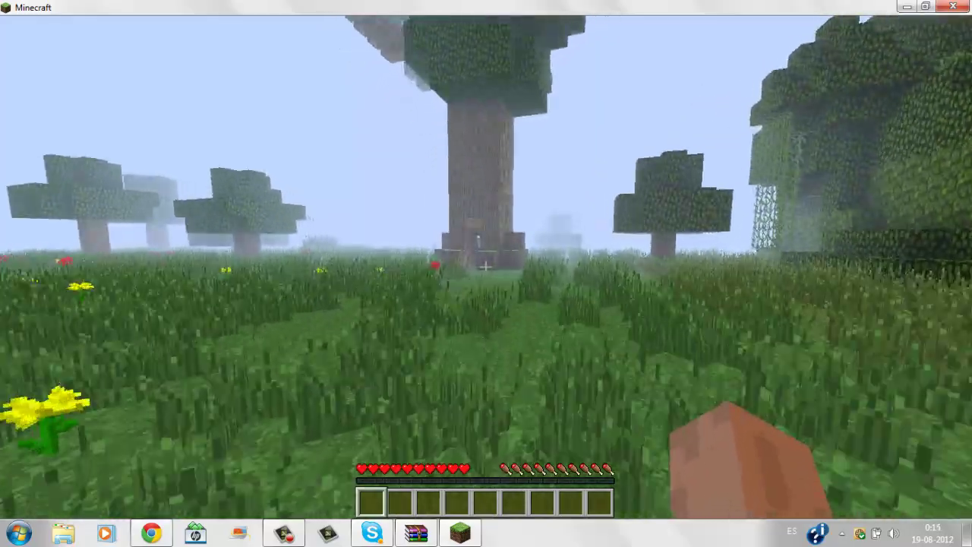
key("w")
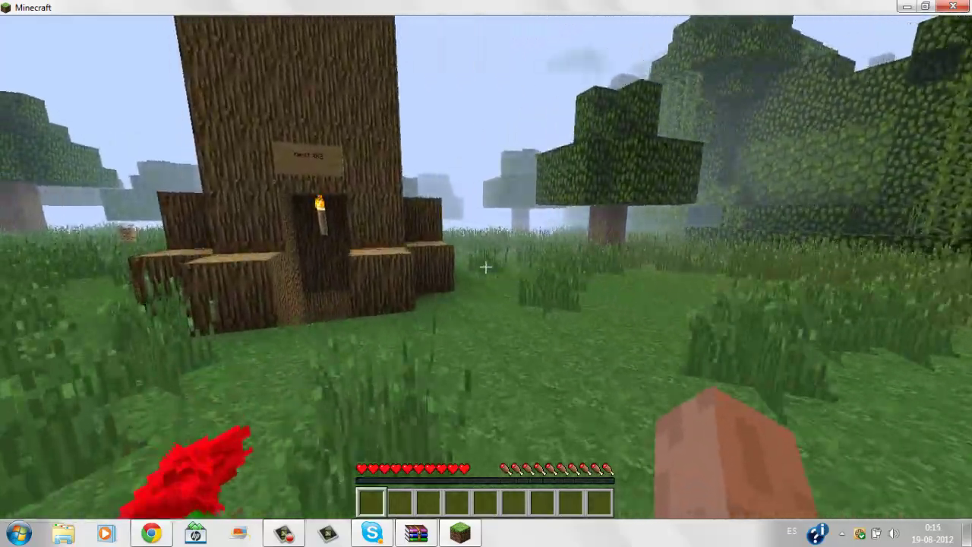
key("w")
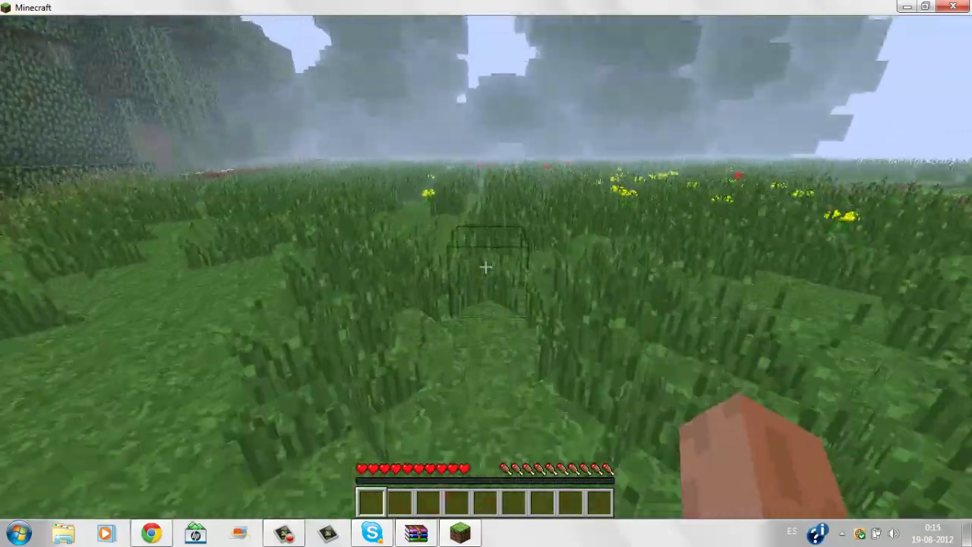
key("w")
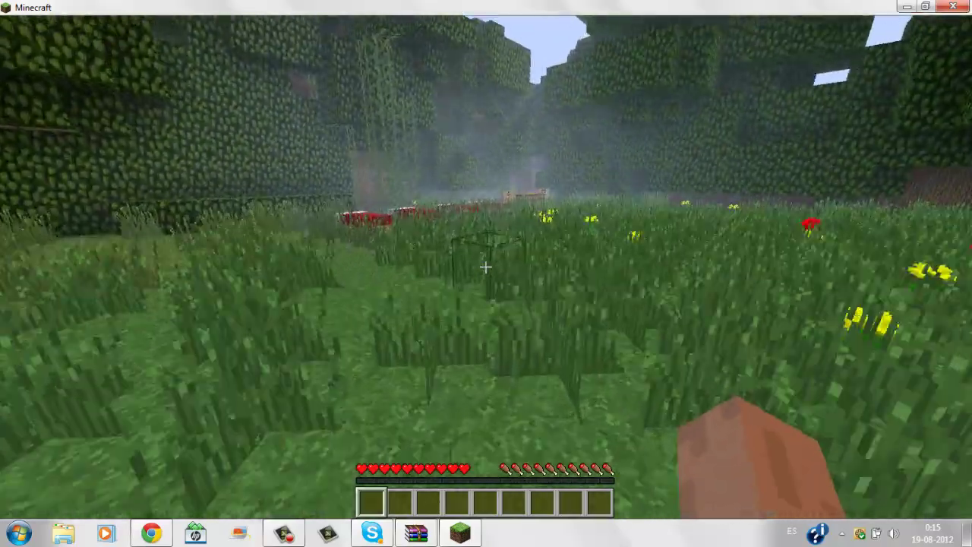
key("w")
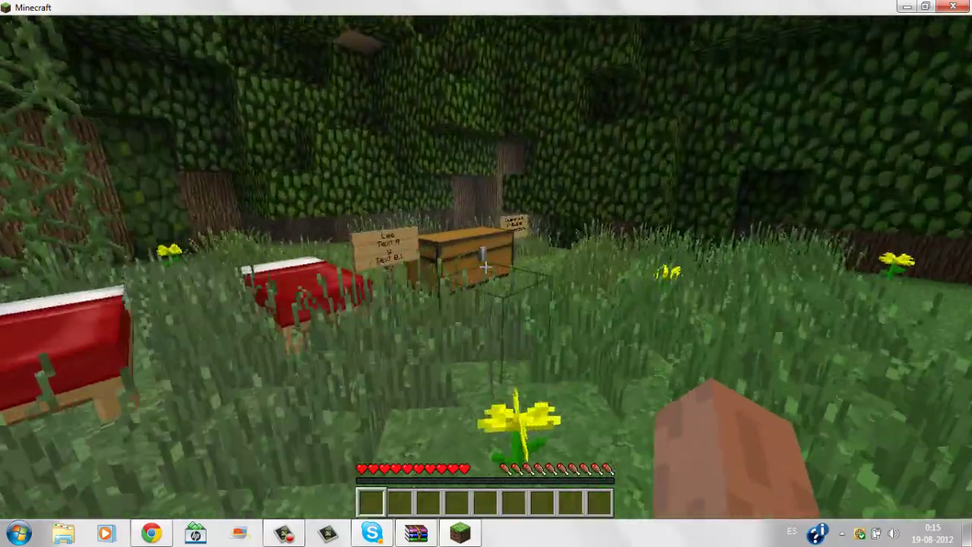
Step: Take one piece of bread and one leather tunic from the large chest into the inventory and close the chest
right_click(486, 266)
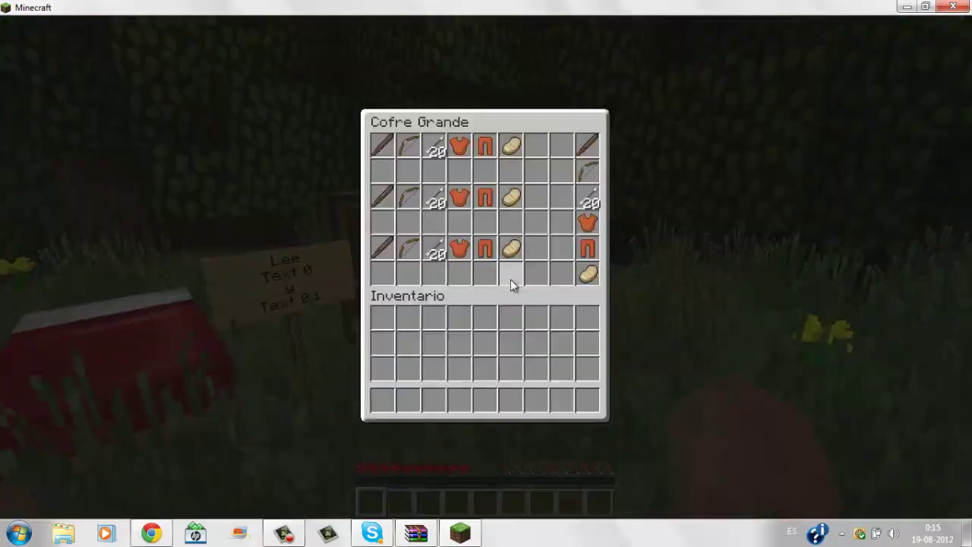
left_click(513, 199, "shift")
left_click(586, 228, "shift")
key("e")
Step: Read the signs standing on both sides of the chest
key("d")
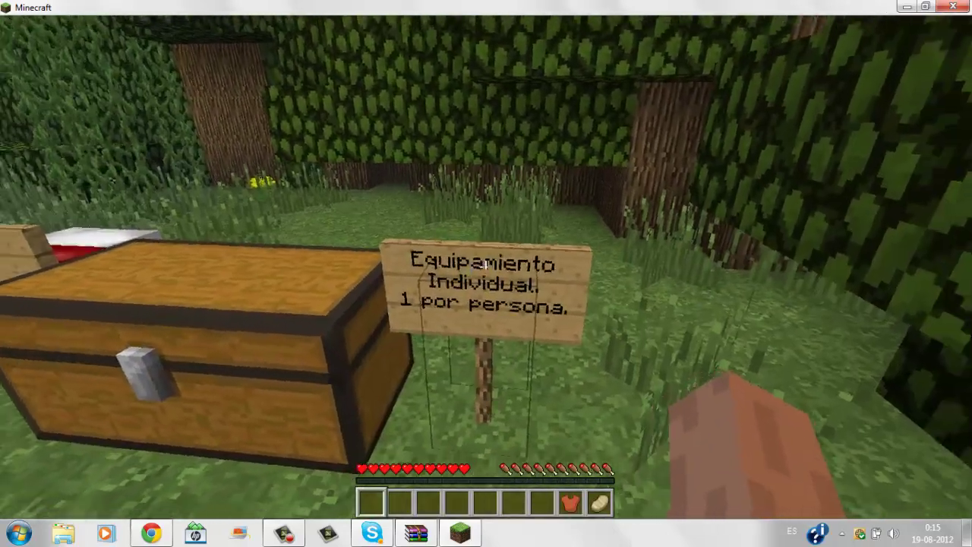
key("s")
key("w")
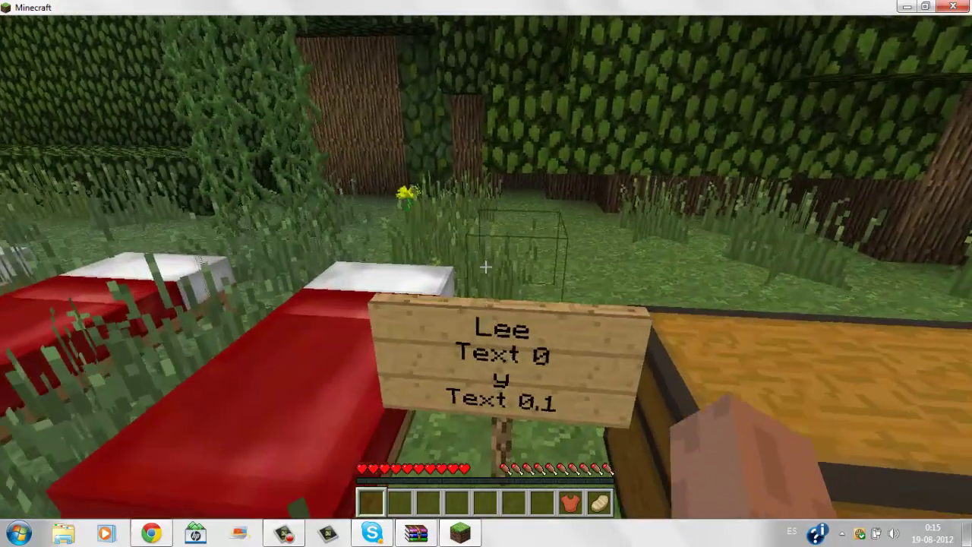
Step: Pause the game again and close Minecraft
key("Escape")
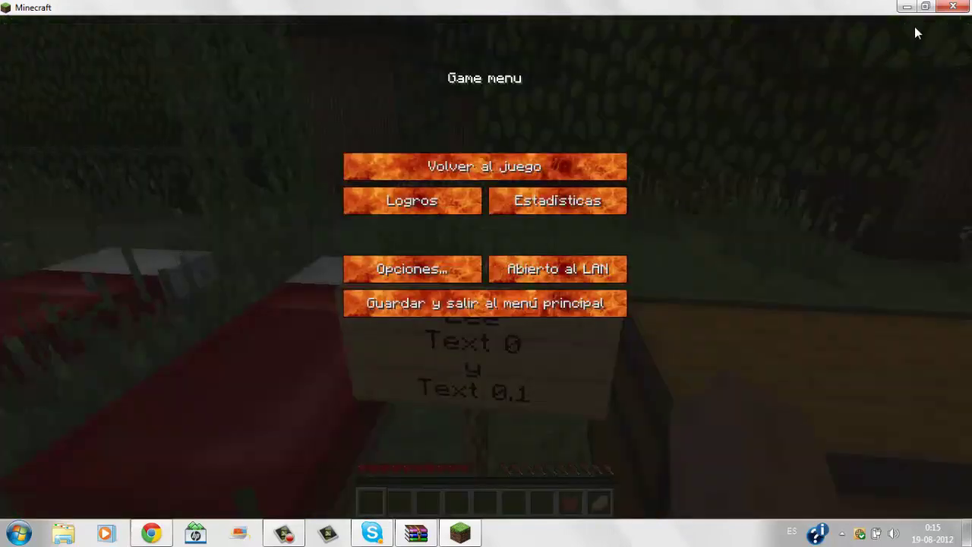
left_click(545, 171)
key("Escape")
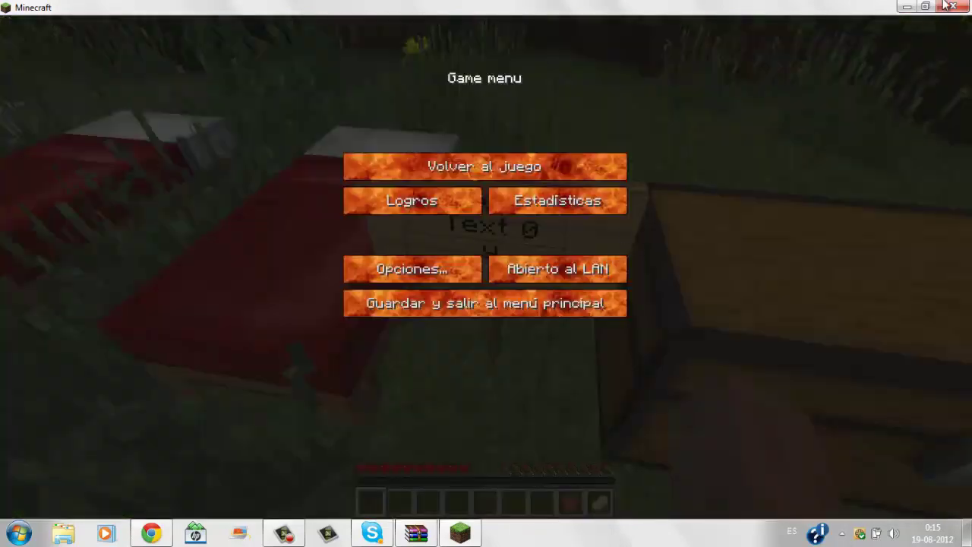
left_click(952, 6)
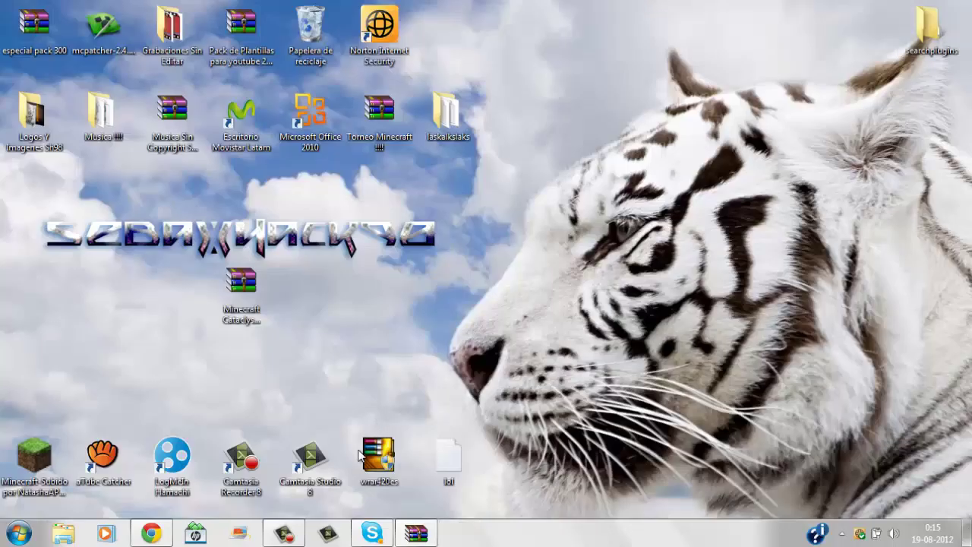
Step: Switch to the WinRAR archive, enter its Historia Minecraft Cataclysm folder and open Texto 2.1.txt to look through the story text
left_click(432, 536)
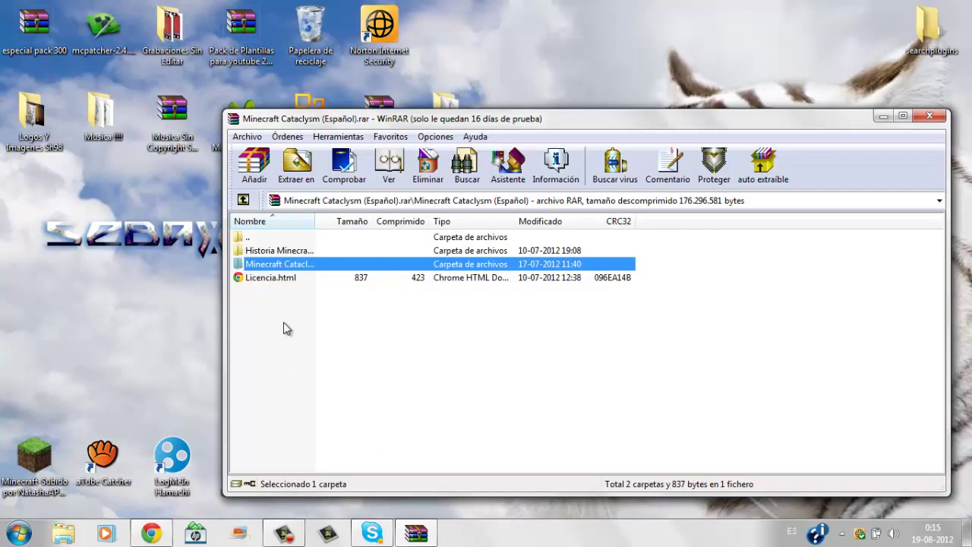
left_click_drag(275, 260, 289, 299)
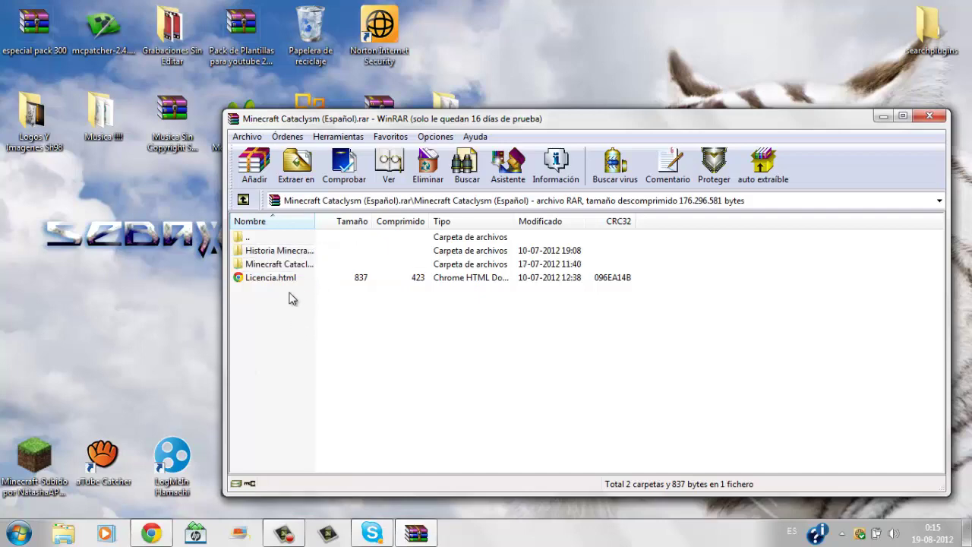
double_click(289, 253)
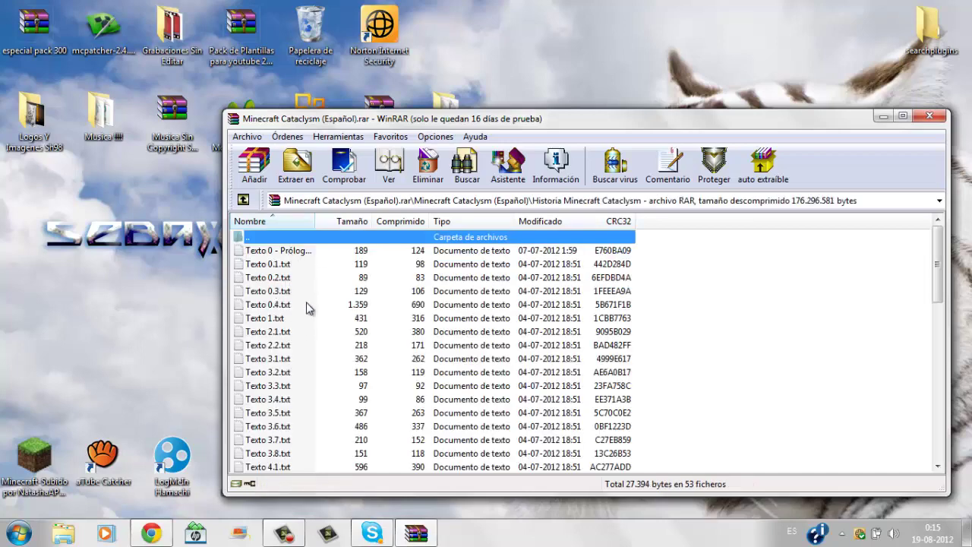
double_click(296, 331)
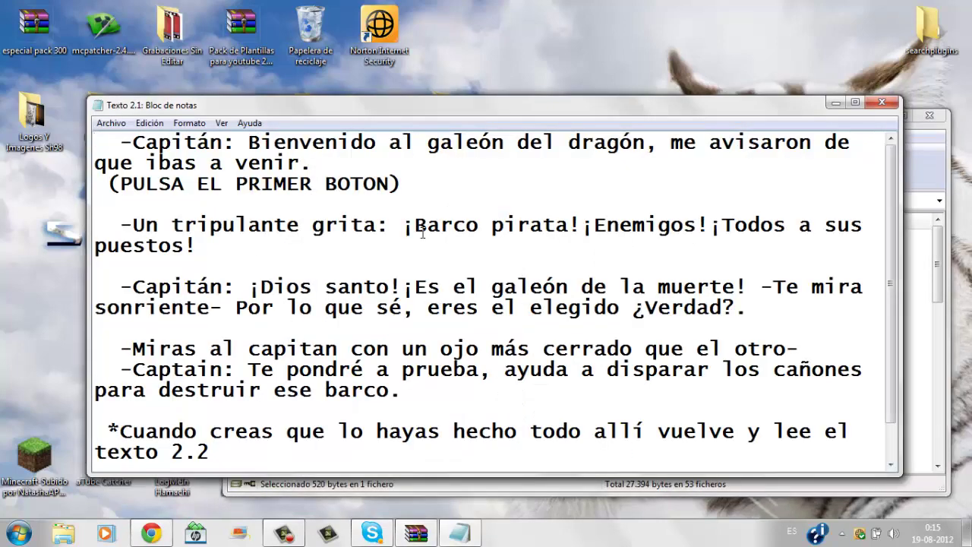
scroll(363, 331, "down", 1)
scroll(365, 335, "up", 1)
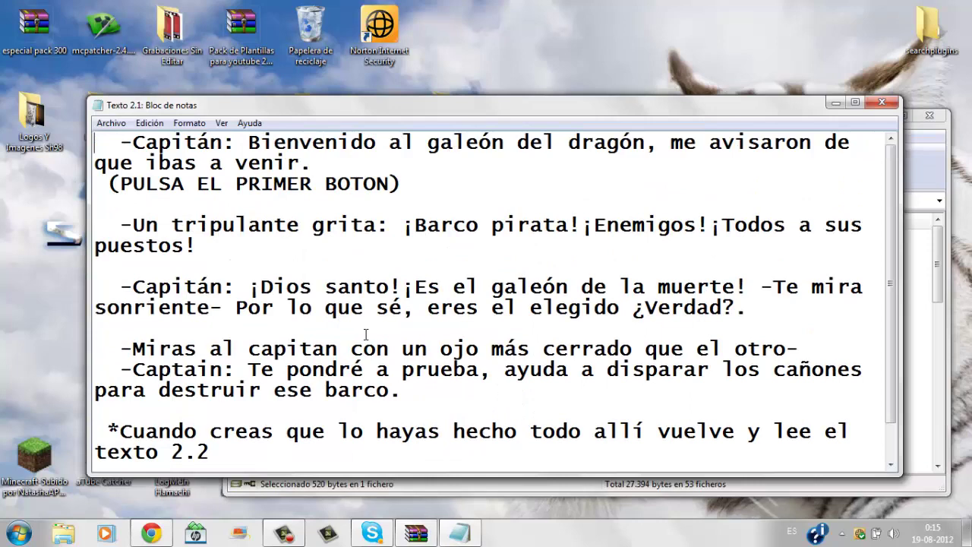
Step: Close the story text and the WinRAR archive, and bring the Camtasia recorder back on screen
left_click(881, 102)
left_click(929, 114)
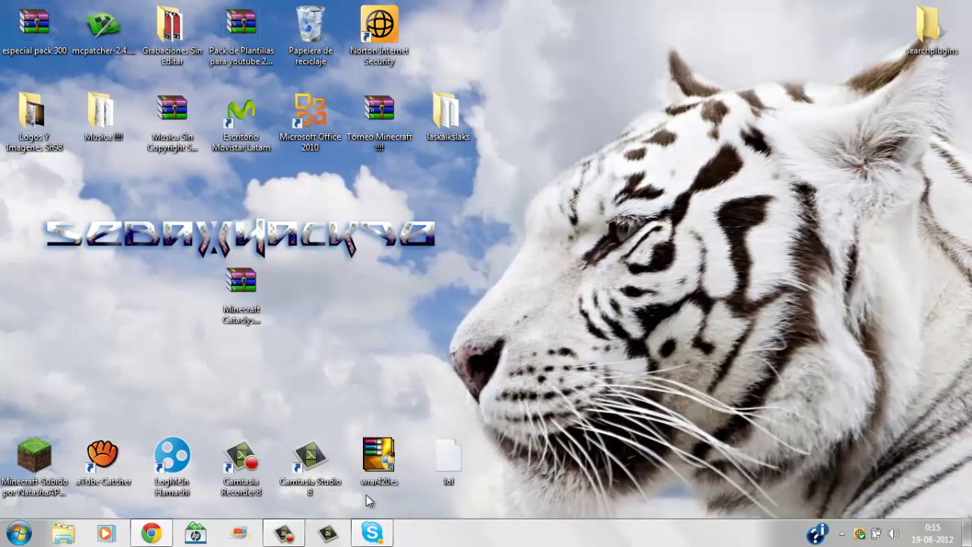
mouse_move(299, 537)
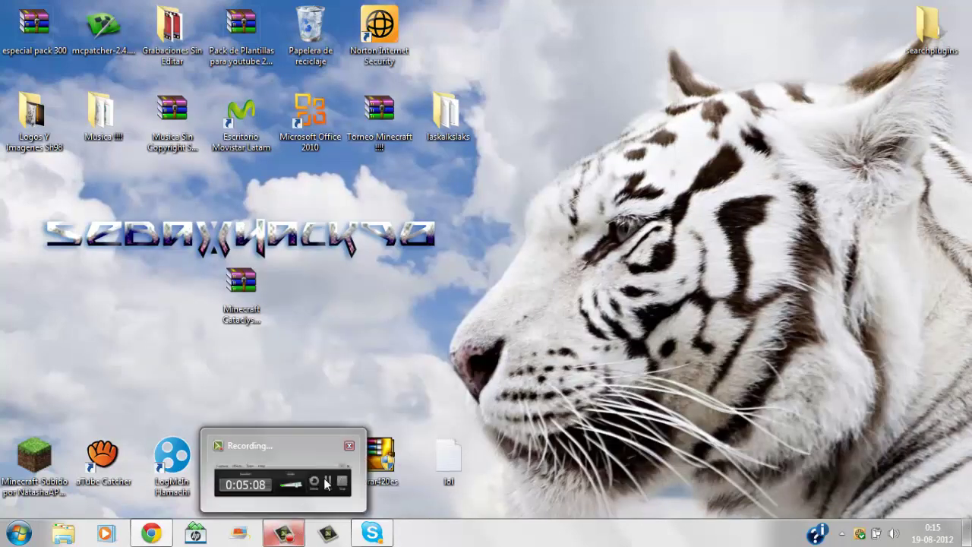
left_click(327, 486)
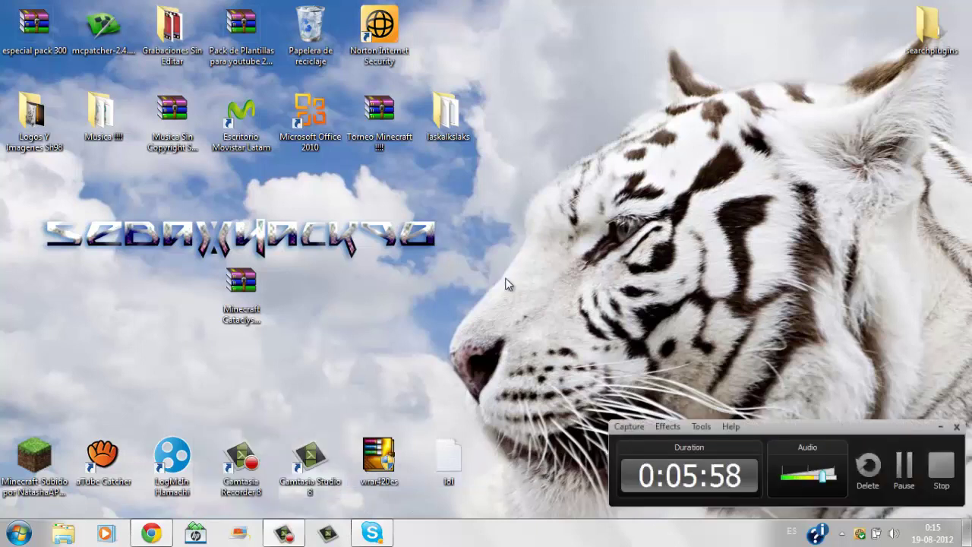